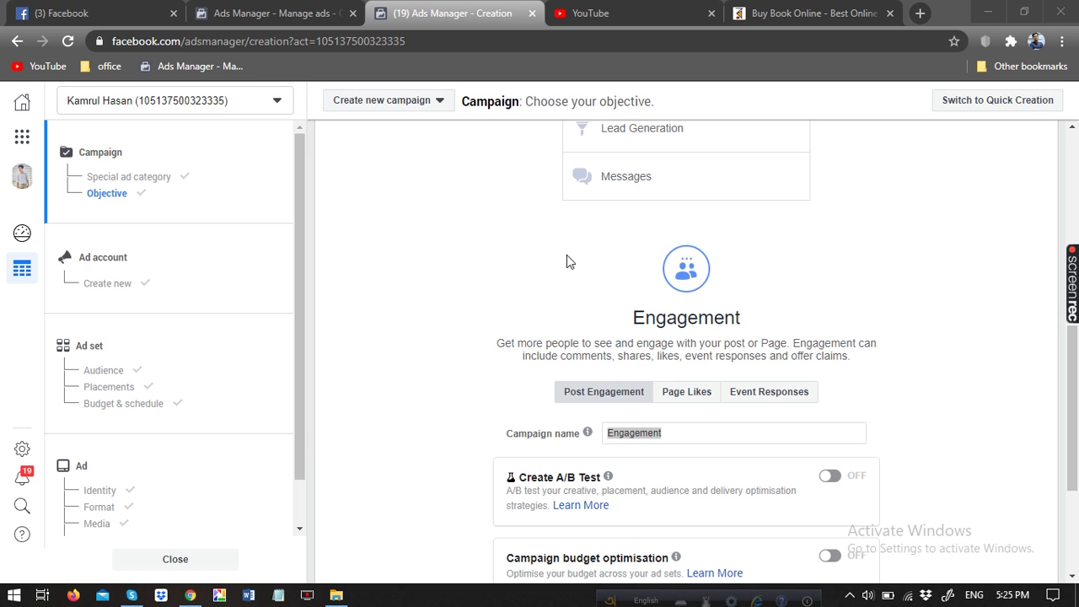
Choose Engagement as the campaign's marketing objective.
scroll(658, 368, "up", 5)
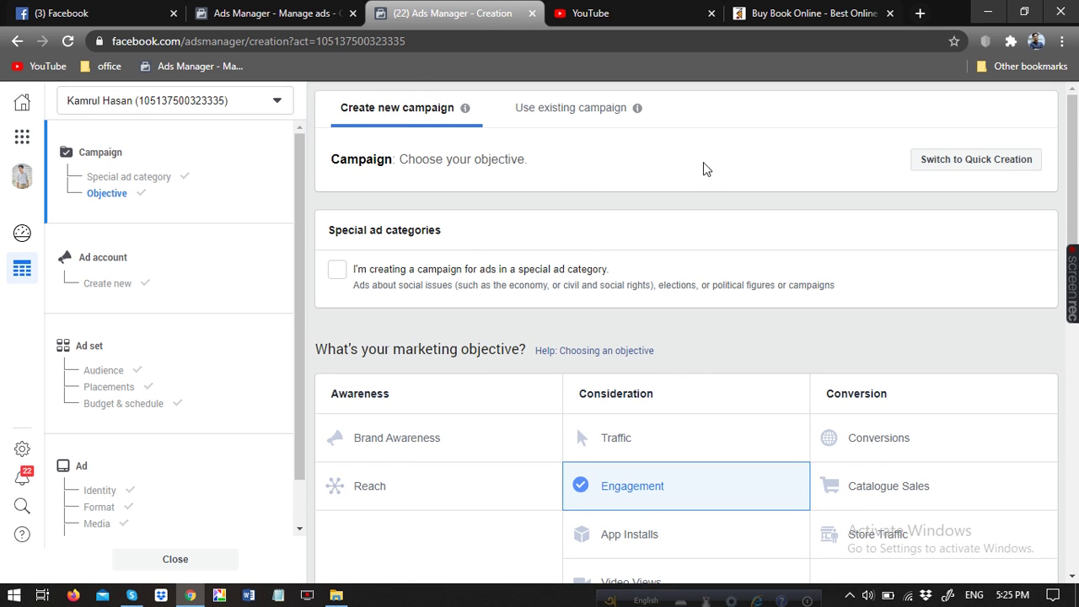
scroll(712, 167, "down", 4)
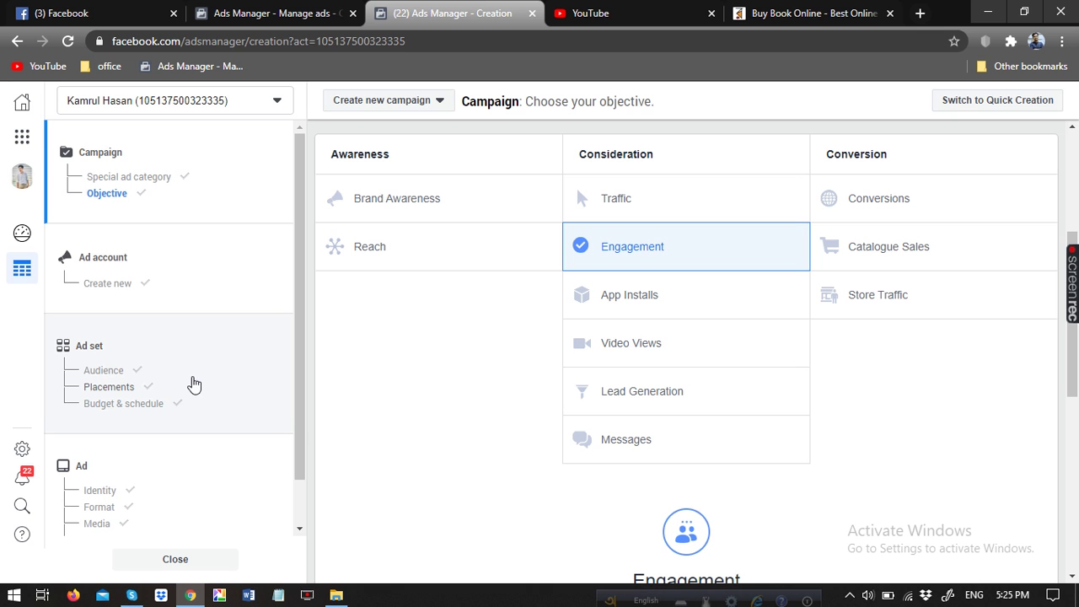
left_click(188, 193)
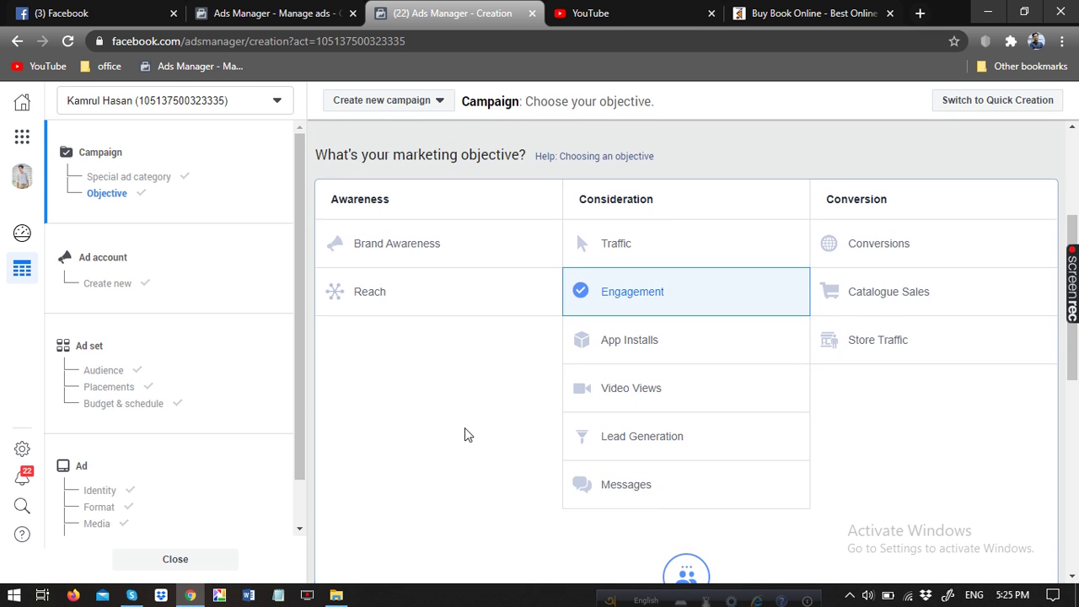
left_click(682, 302)
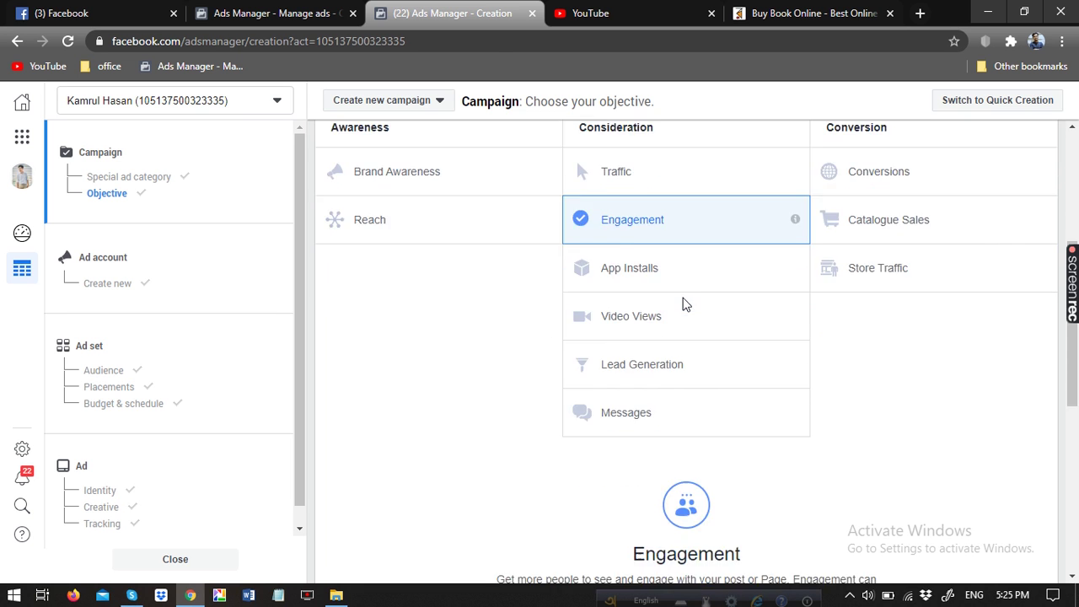
scroll(506, 379, "up", 5)
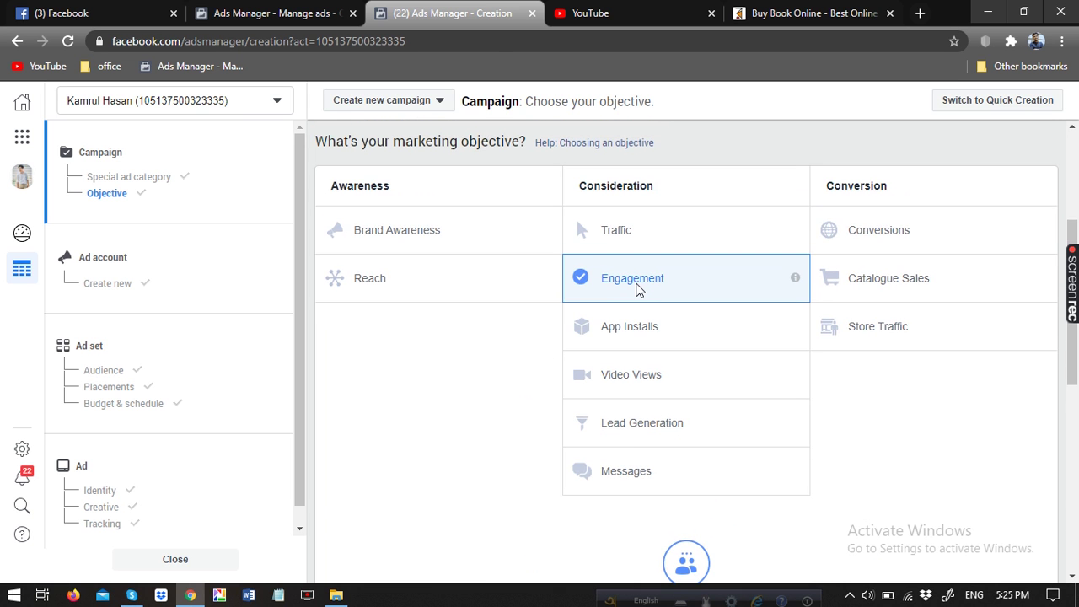
scroll(472, 360, "down", 5)
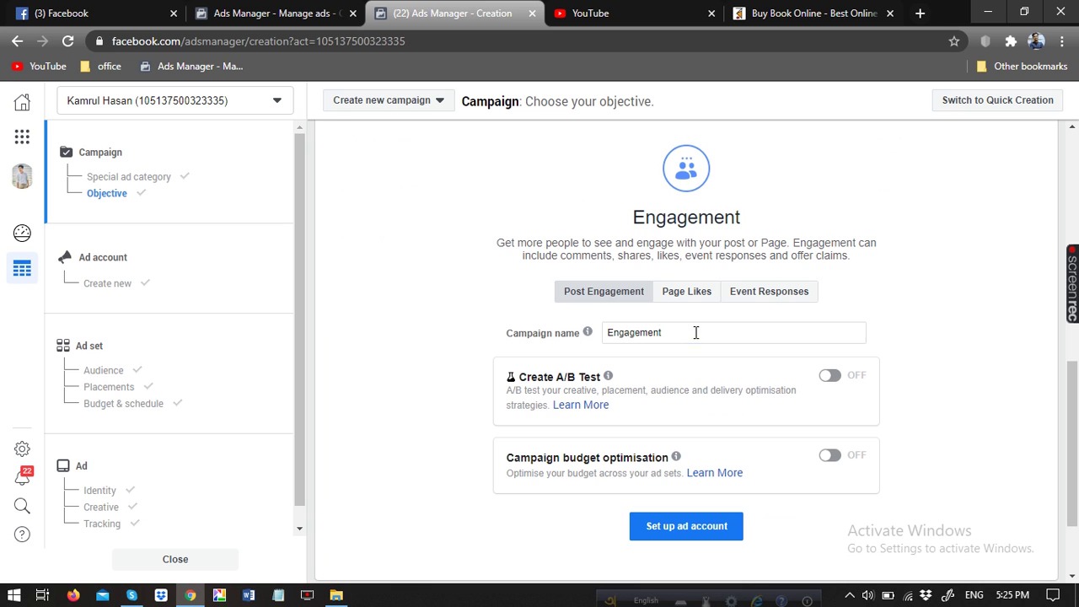
Name the campaign "test ad october 30% discount".
double_click(696, 333)
key("BackSpace")
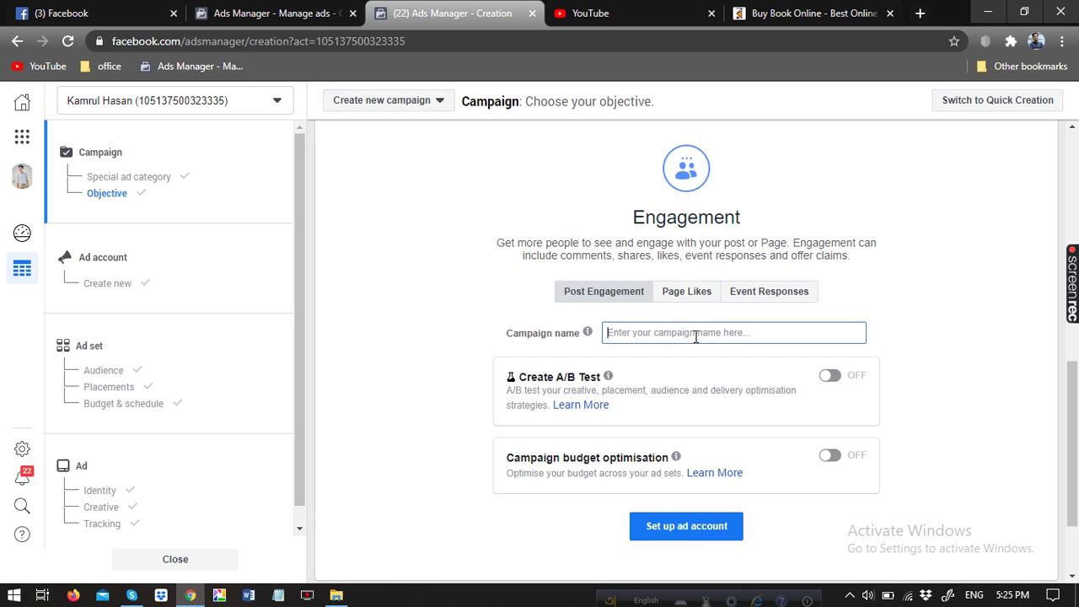
type("test ad oc")
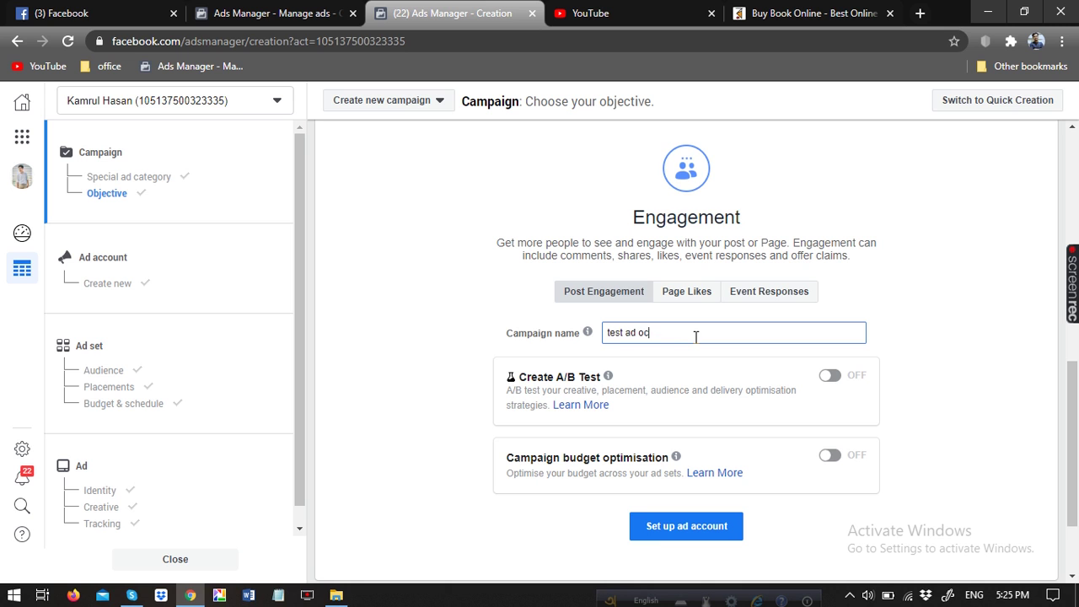
type("tober 30% discount")
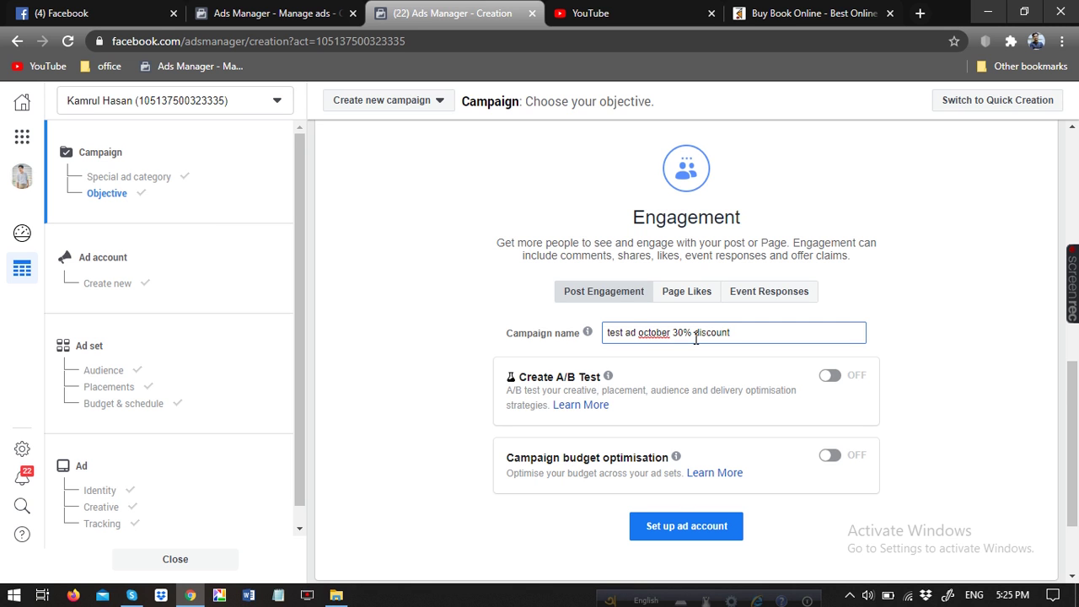
scroll(698, 337, "down", 1)
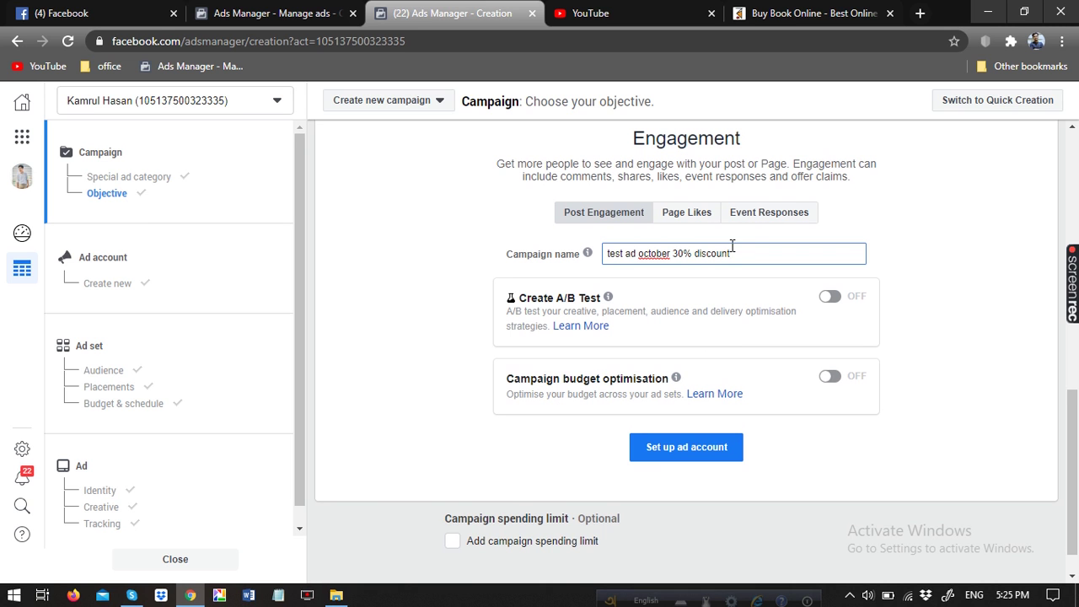
left_click_drag(735, 253, 611, 250)
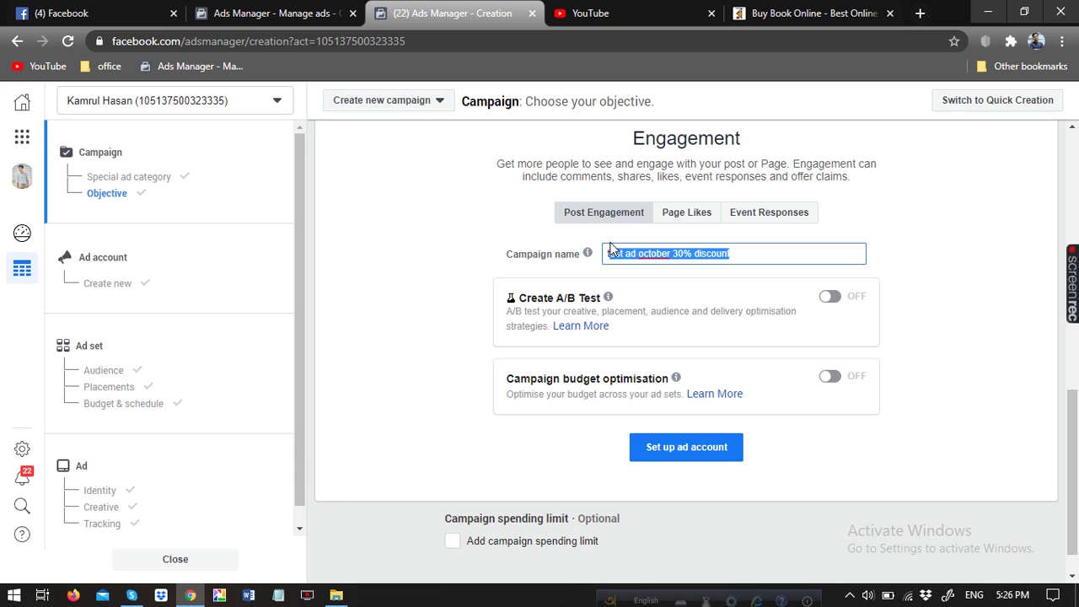
left_click_drag(605, 253, 747, 257)
left_click(426, 311)
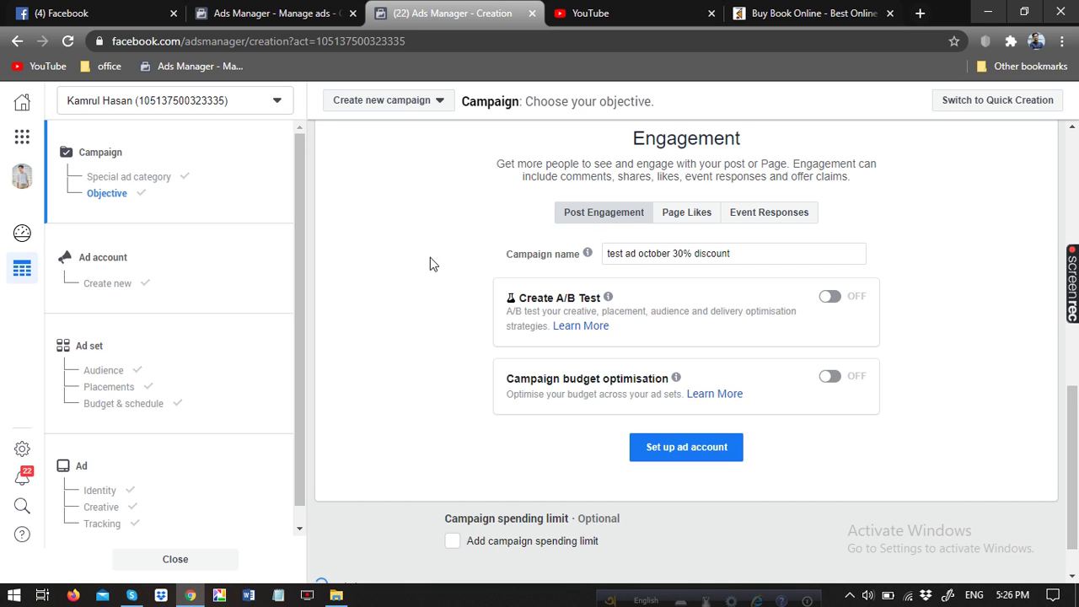
Open the ad set's audience settings and examine the custom audience, location, age, gender and detailed targeting options.
left_click(187, 370)
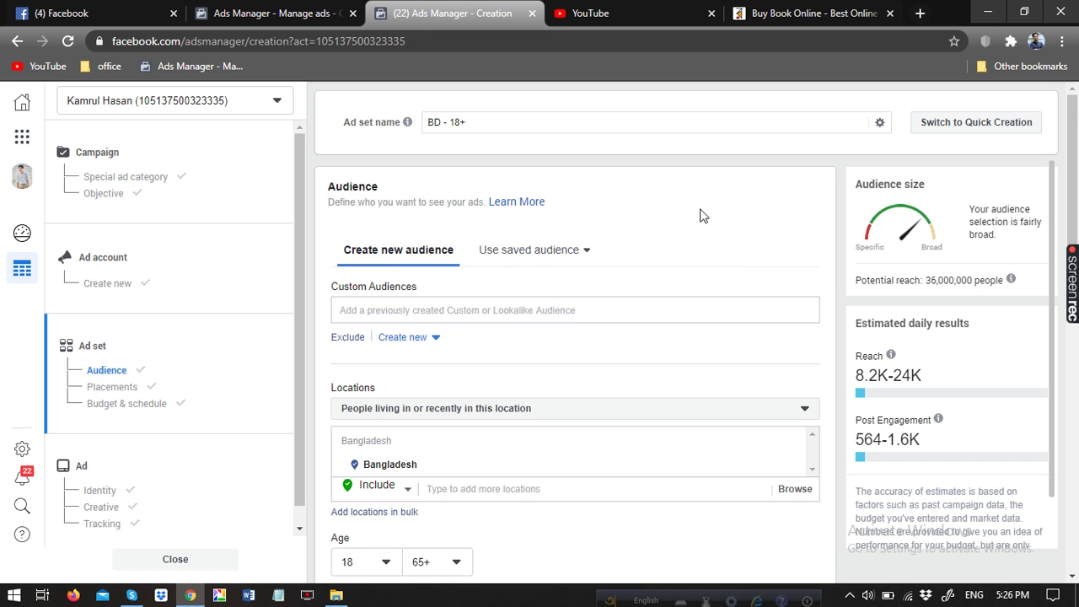
scroll(700, 215, "down", 1)
scroll(700, 215, "up", 1)
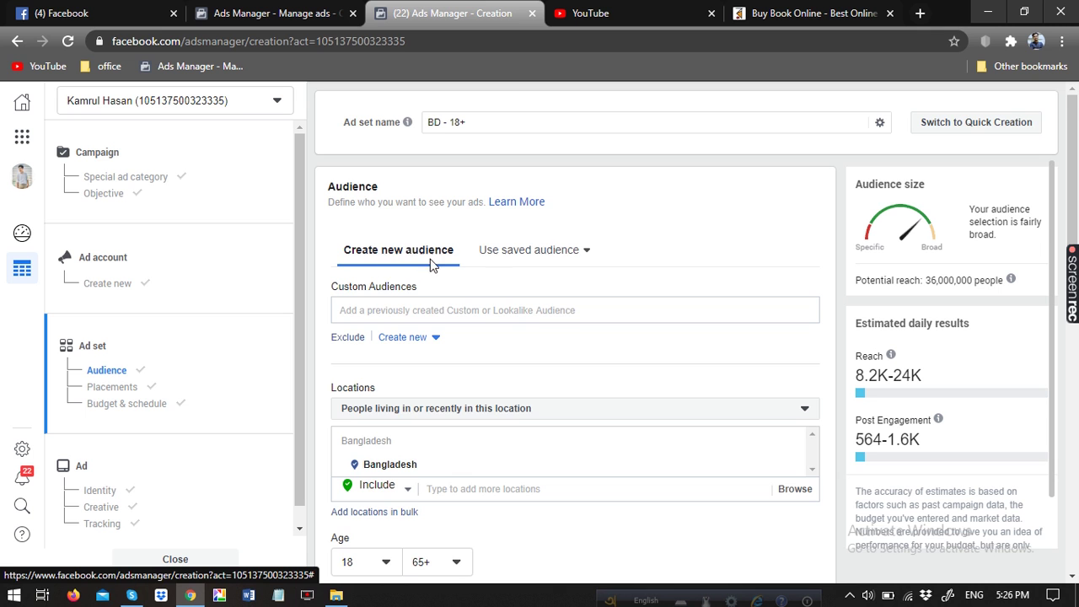
scroll(430, 265, "down", 1)
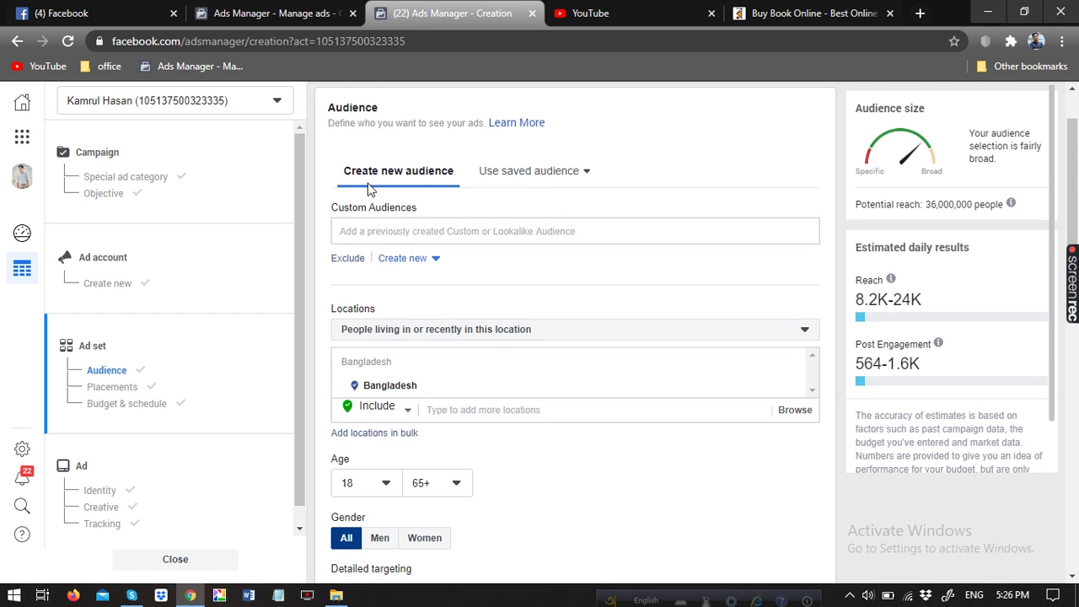
scroll(762, 166, "down", 1)
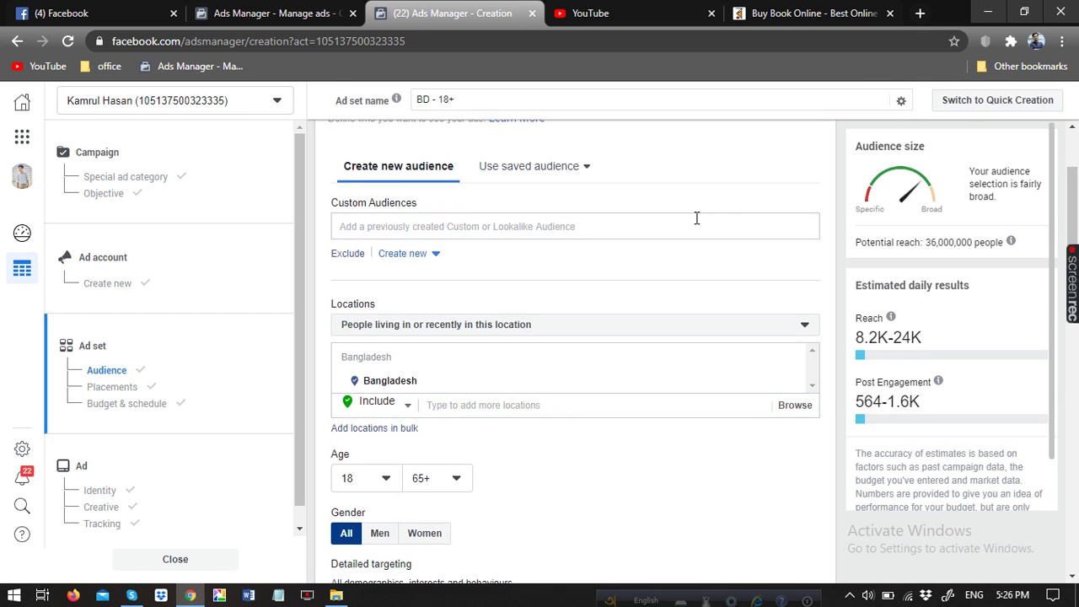
scroll(696, 218, "down", 2)
scroll(693, 221, "down", 1)
scroll(694, 218, "up", 1)
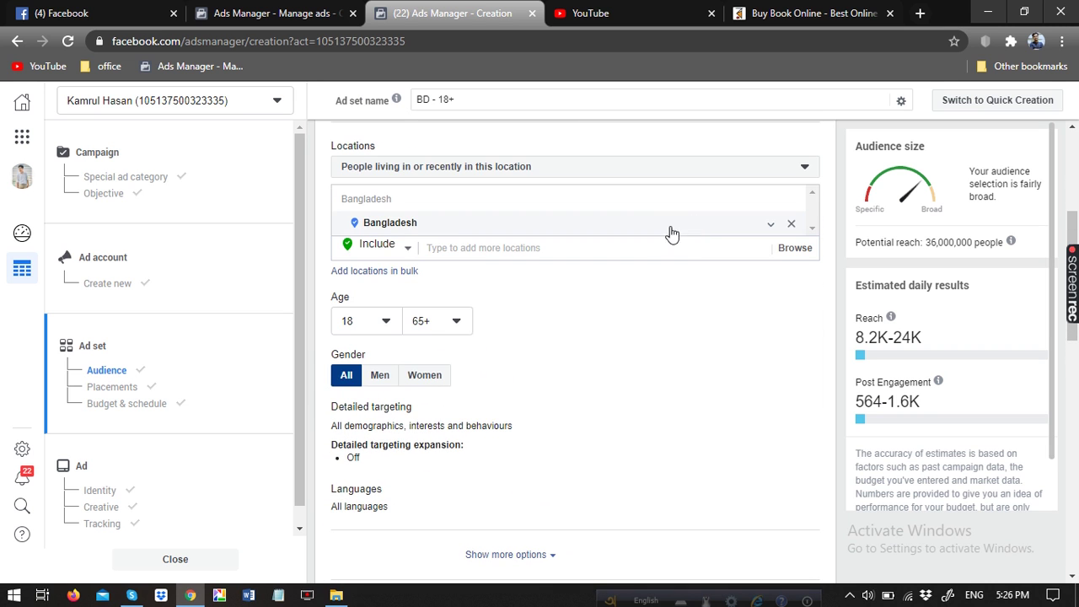
scroll(728, 343, "up", 1)
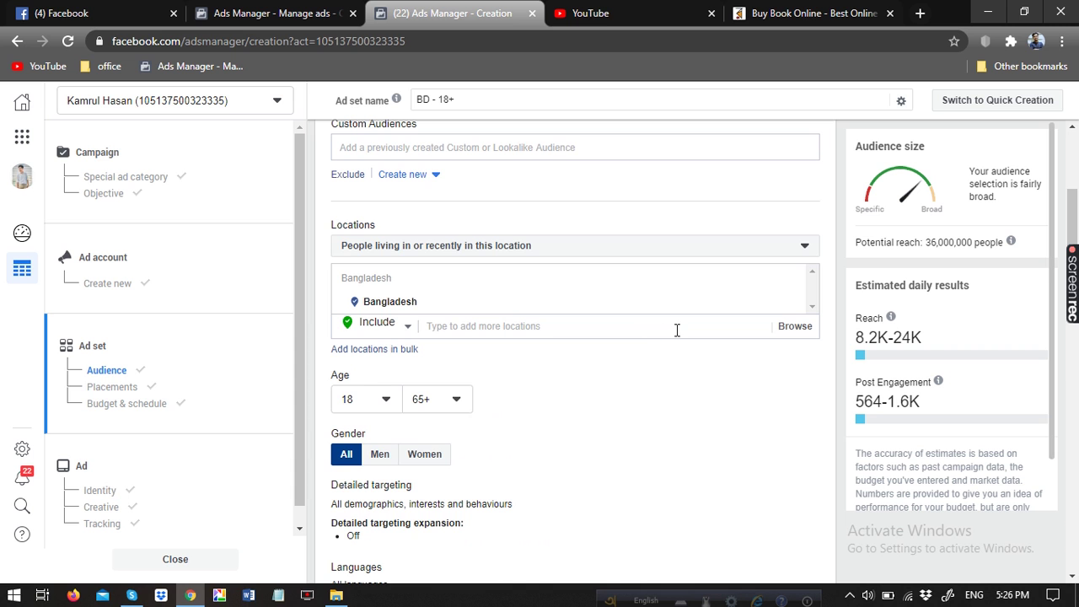
scroll(677, 333, "up", 1)
scroll(677, 335, "down", 2)
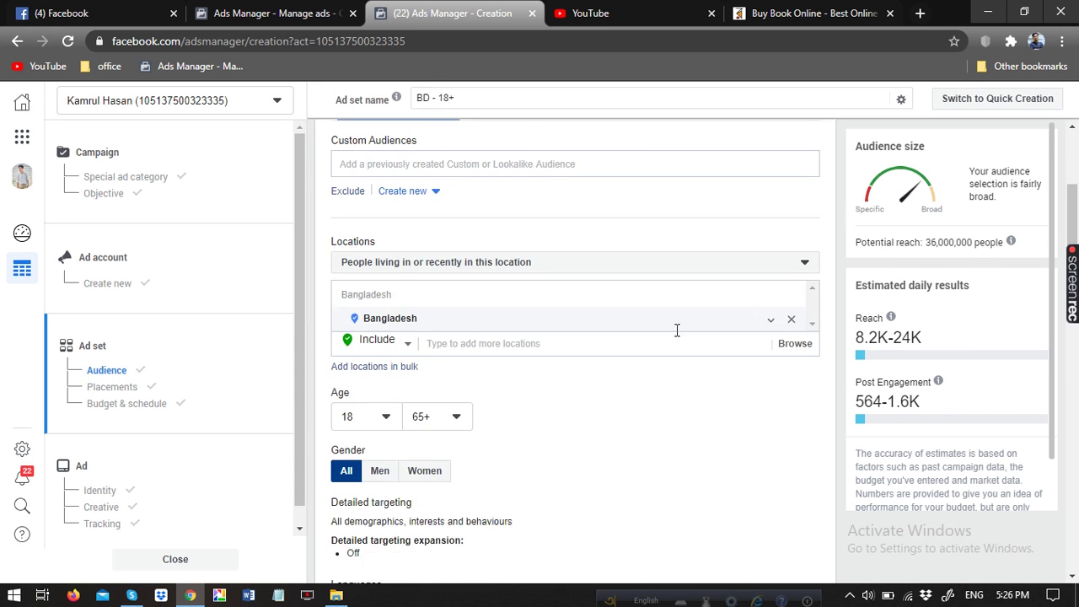
scroll(688, 366, "down", 1)
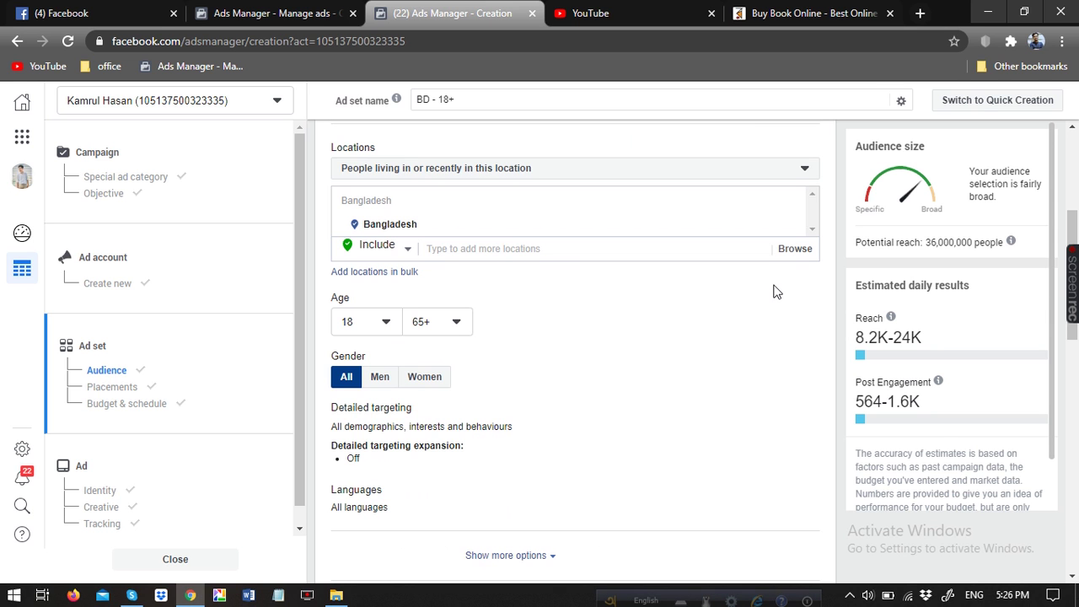
Set the audience location to the city of Dhaka, Dhaka Division, Bangladesh.
mouse_move(388, 226)
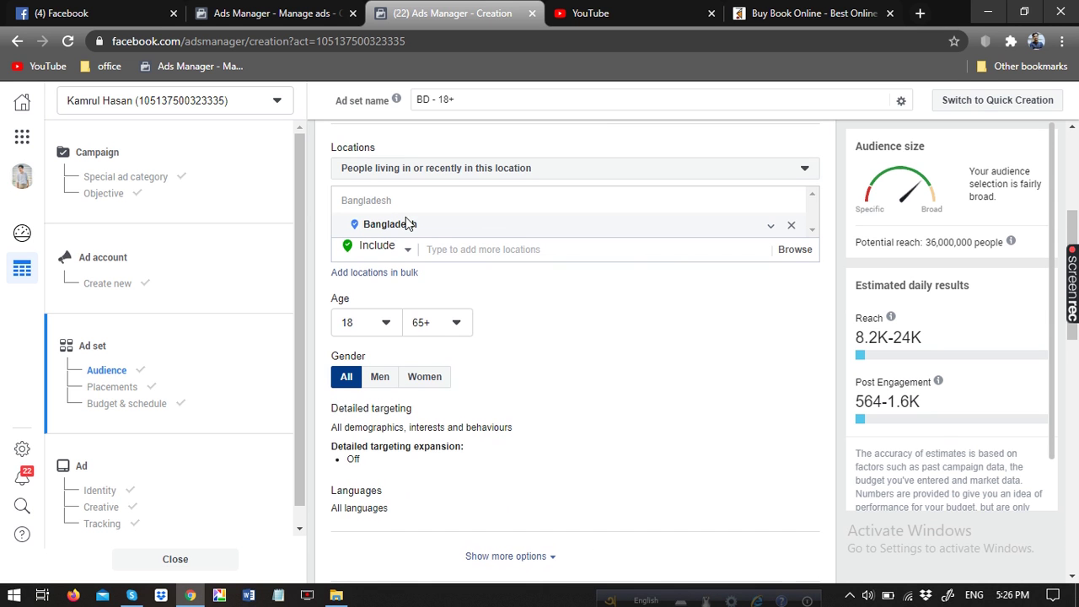
left_click(410, 223)
left_click(547, 248)
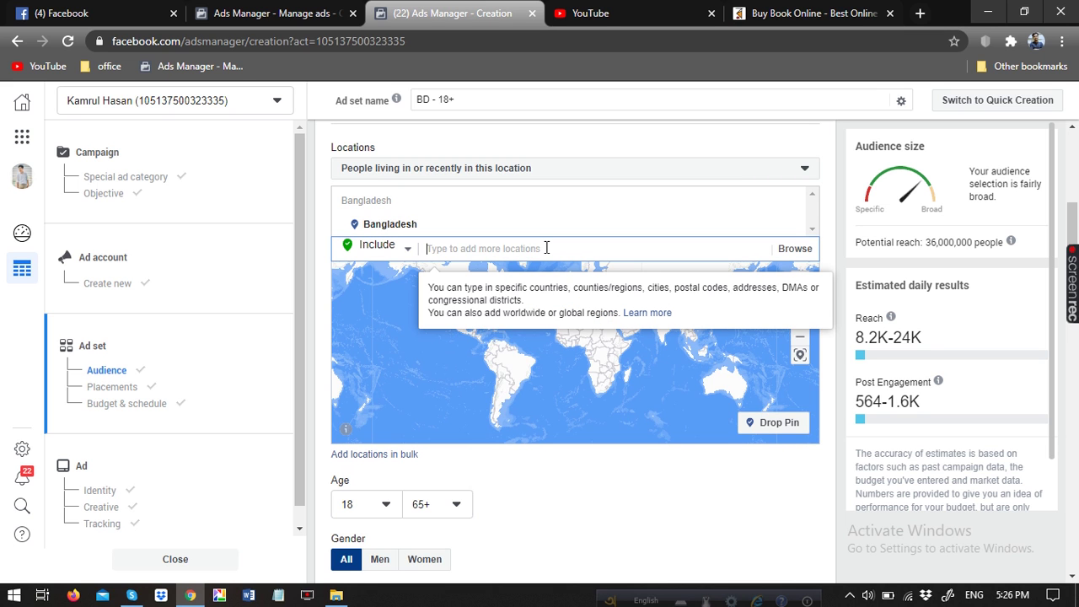
type("dhaka")
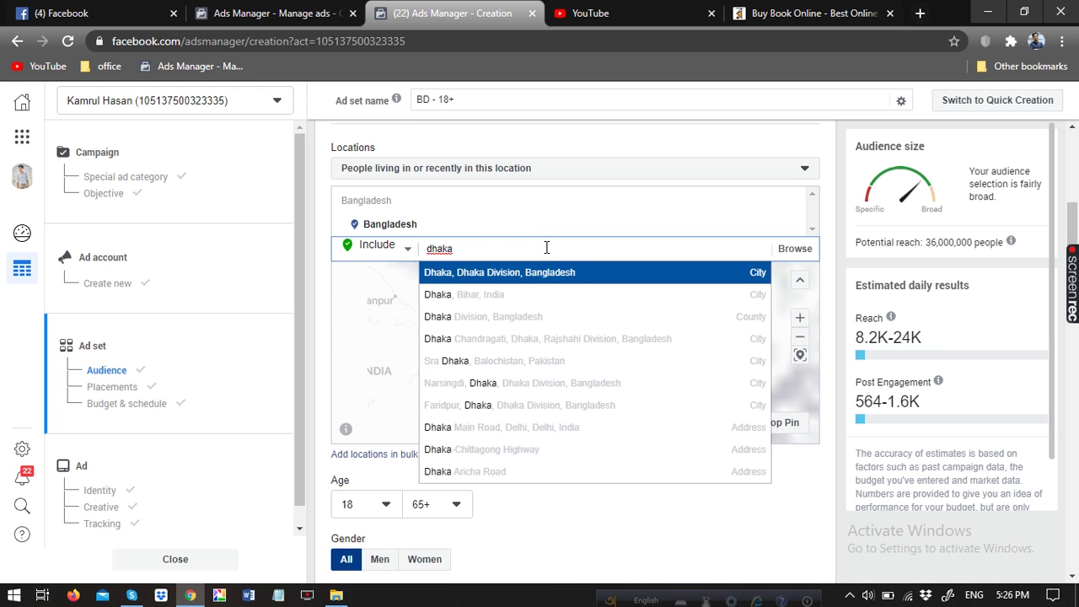
left_click(534, 272)
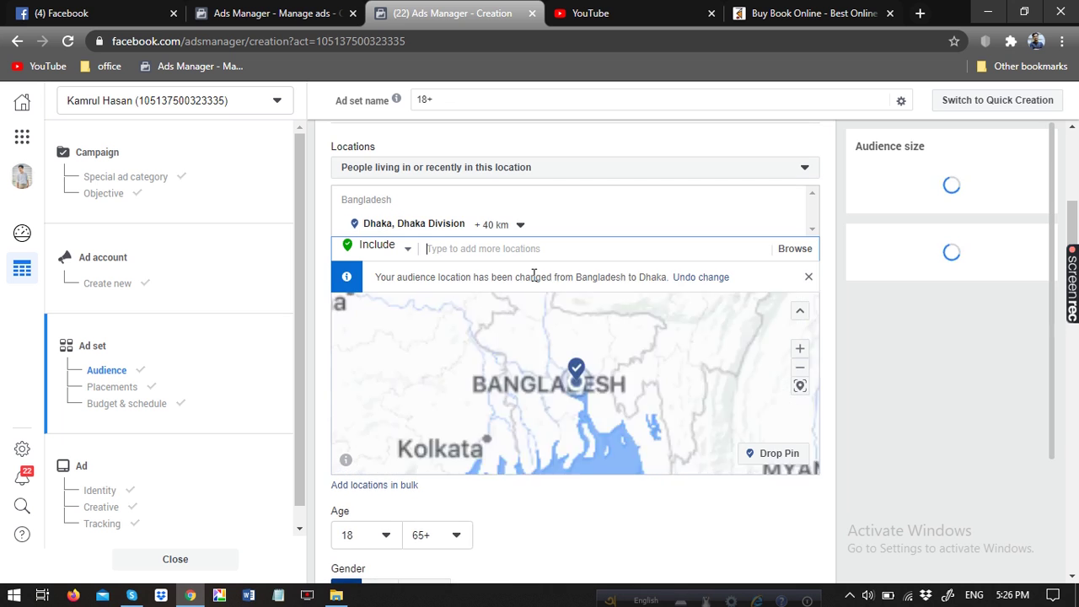
Set the audience age range to 15 through 18.
scroll(649, 253, "down", 2)
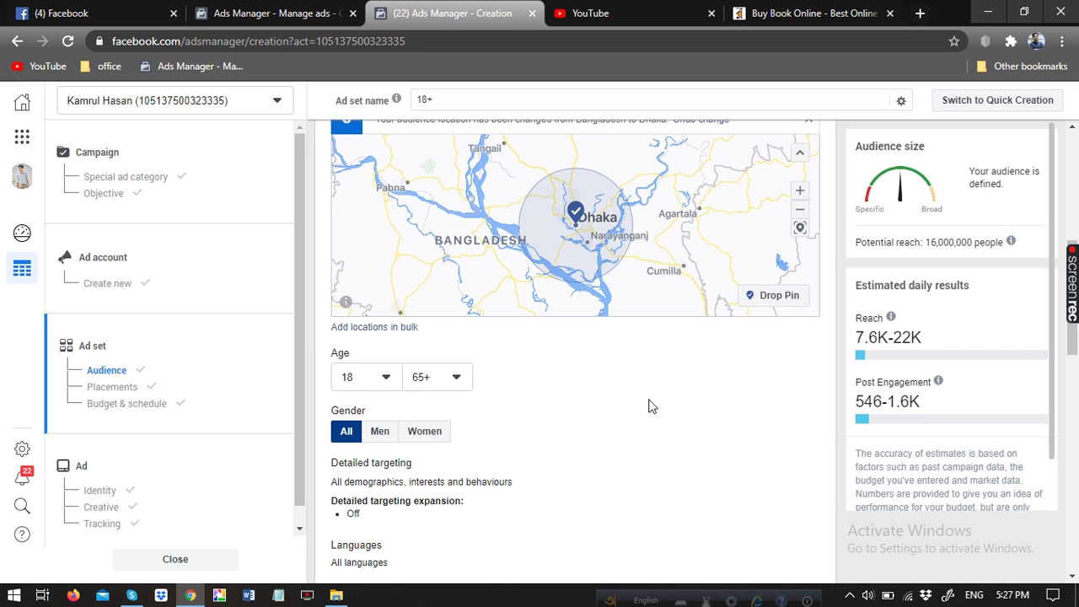
scroll(651, 440, "up", 1)
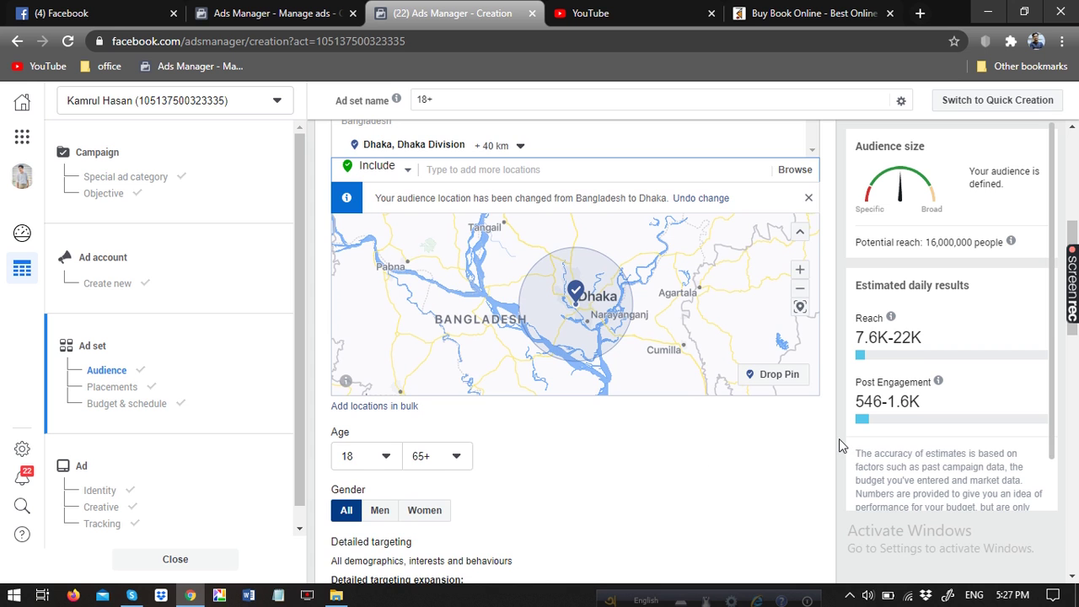
scroll(839, 438, "up", 2)
scroll(839, 438, "down", 4)
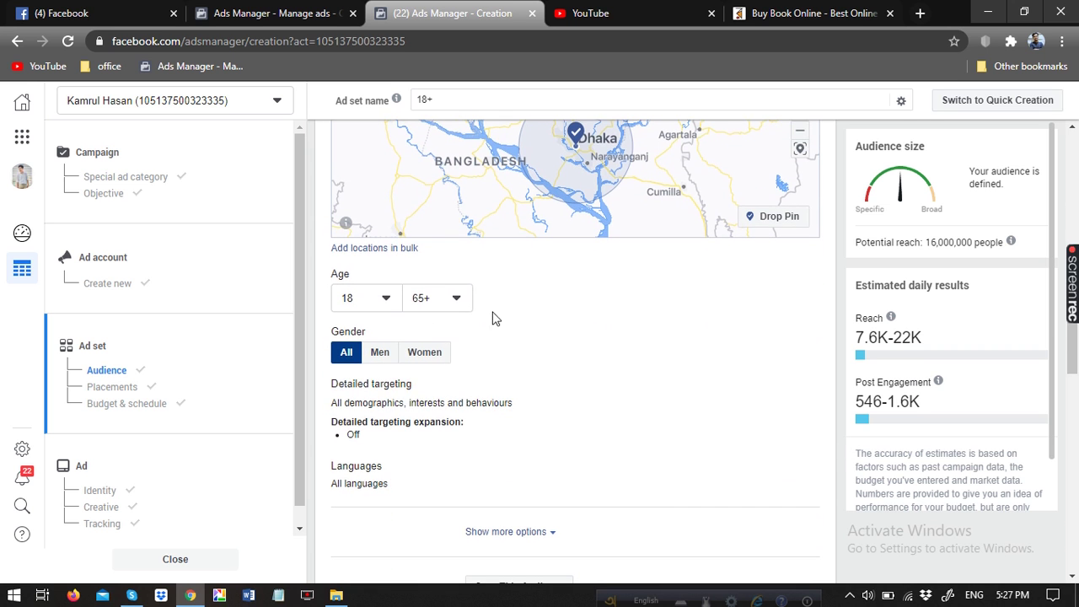
left_click(386, 300)
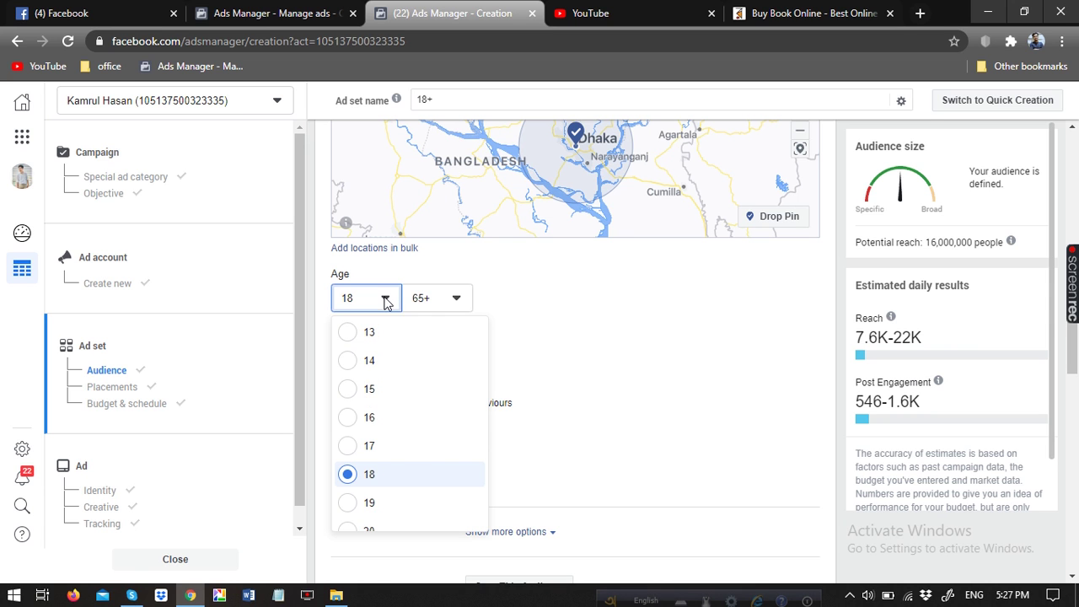
scroll(373, 453, "down", 3)
scroll(375, 454, "up", 3)
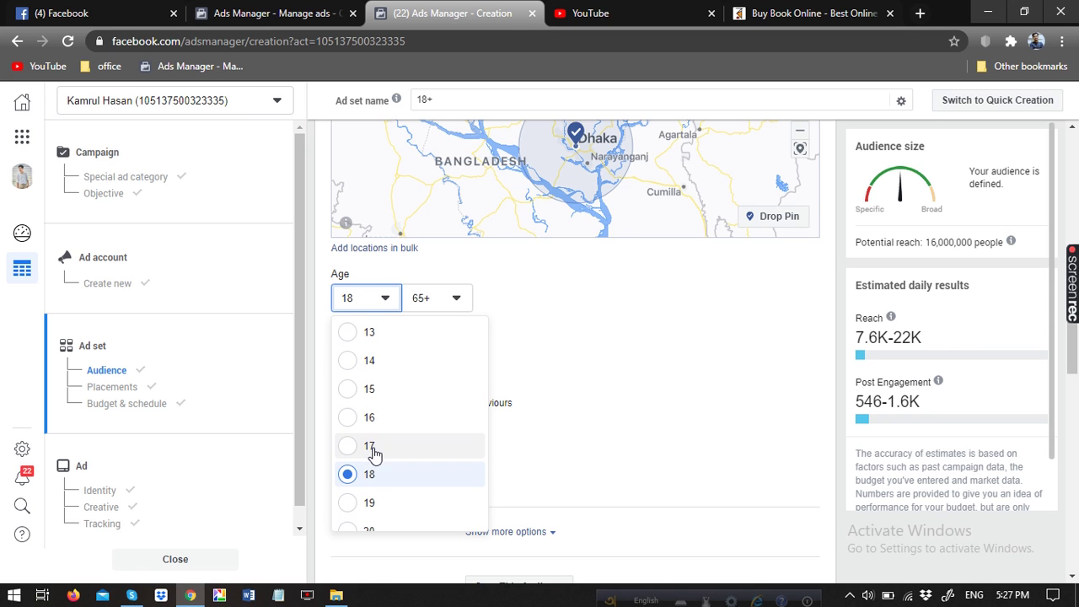
left_click(360, 386)
left_click(455, 298)
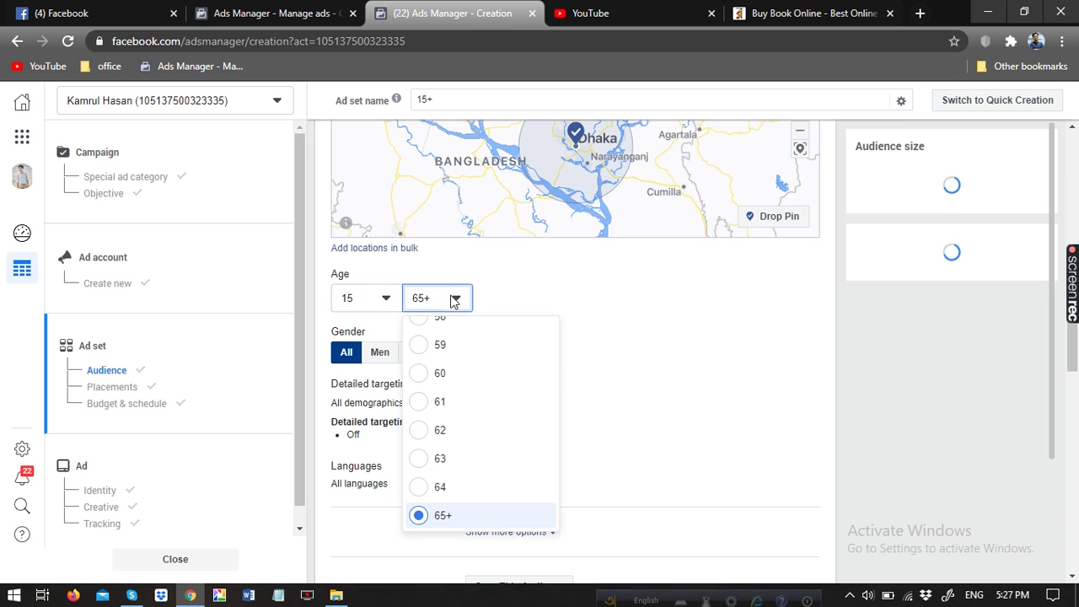
scroll(464, 442, "up", 8)
scroll(464, 445, "up", 7)
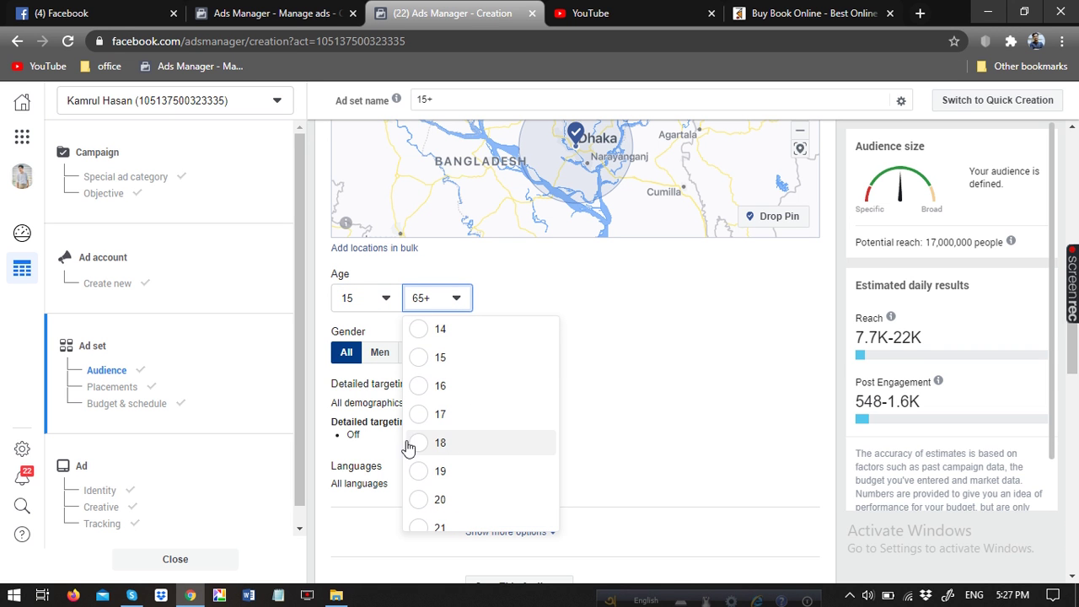
left_click(424, 447)
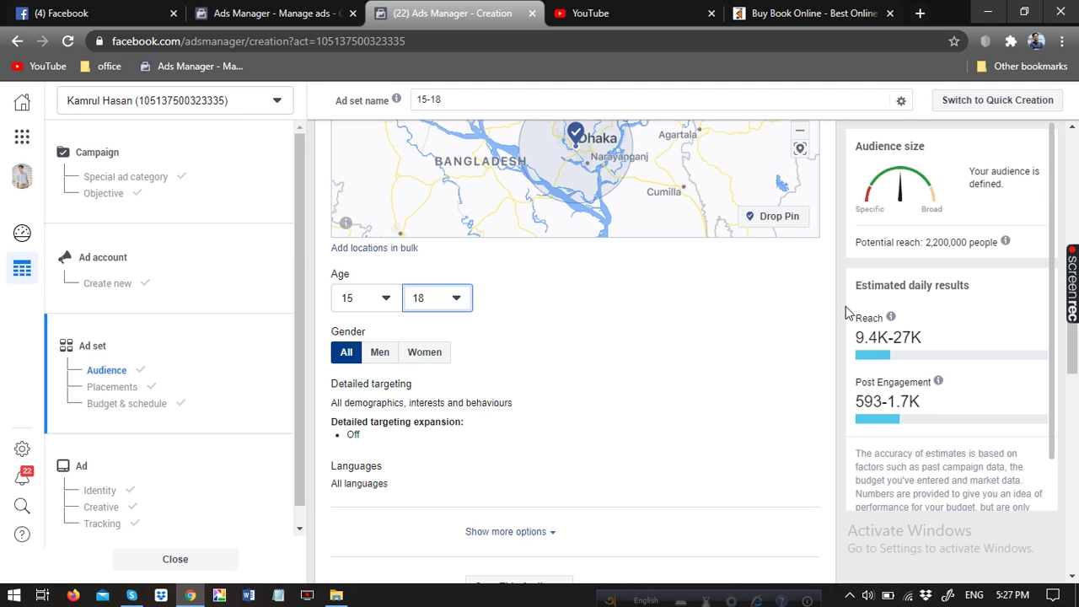
Open the audience's detailed targeting for editing and include the additional interest Student.
scroll(843, 329, "down", 1)
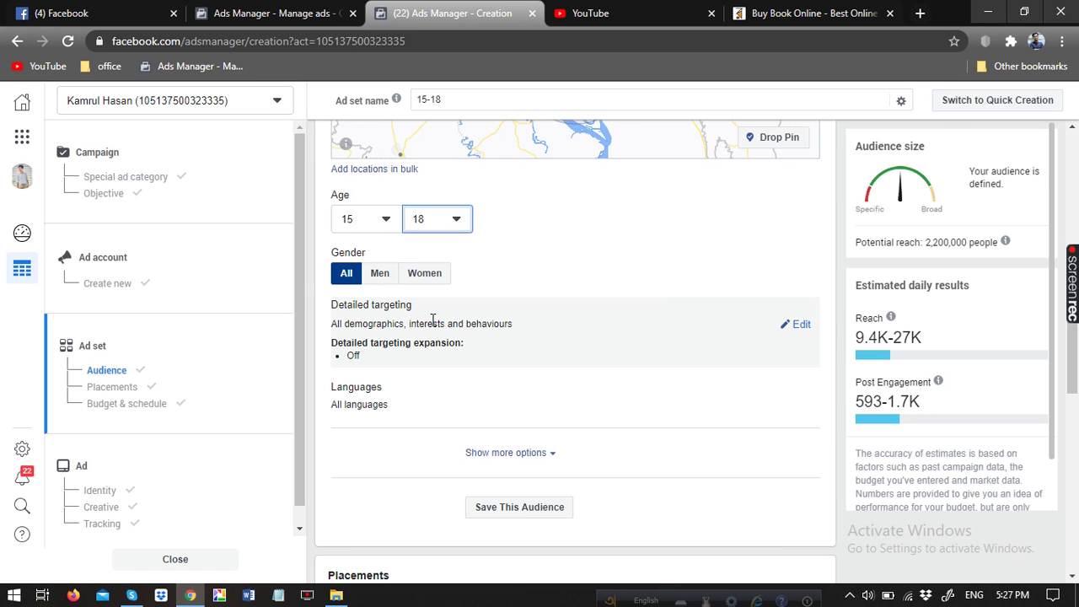
left_click(798, 325)
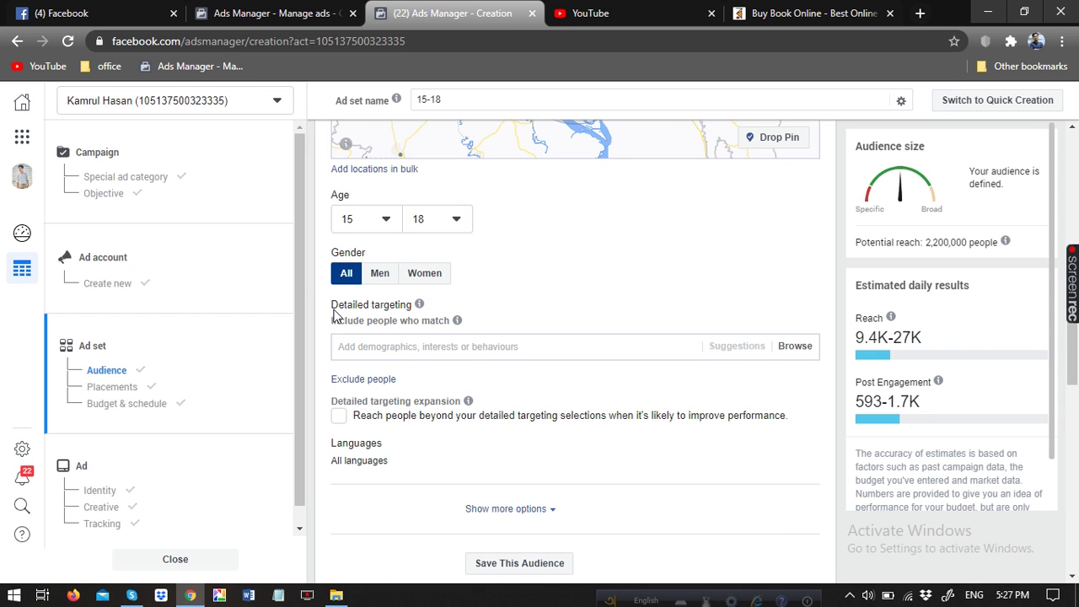
mouse_move(456, 320)
type("student")
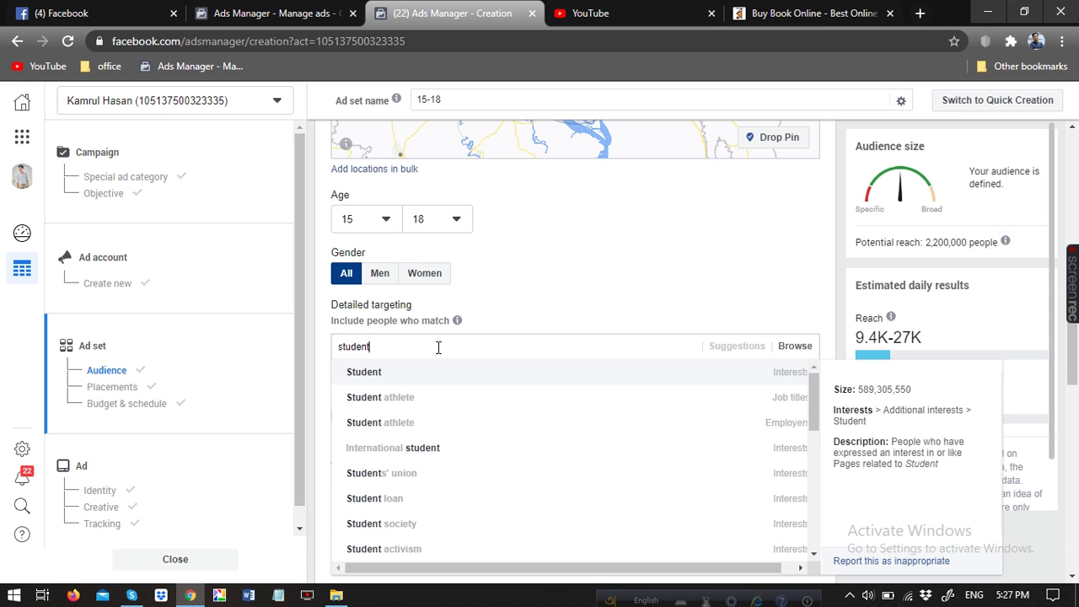
key("Return")
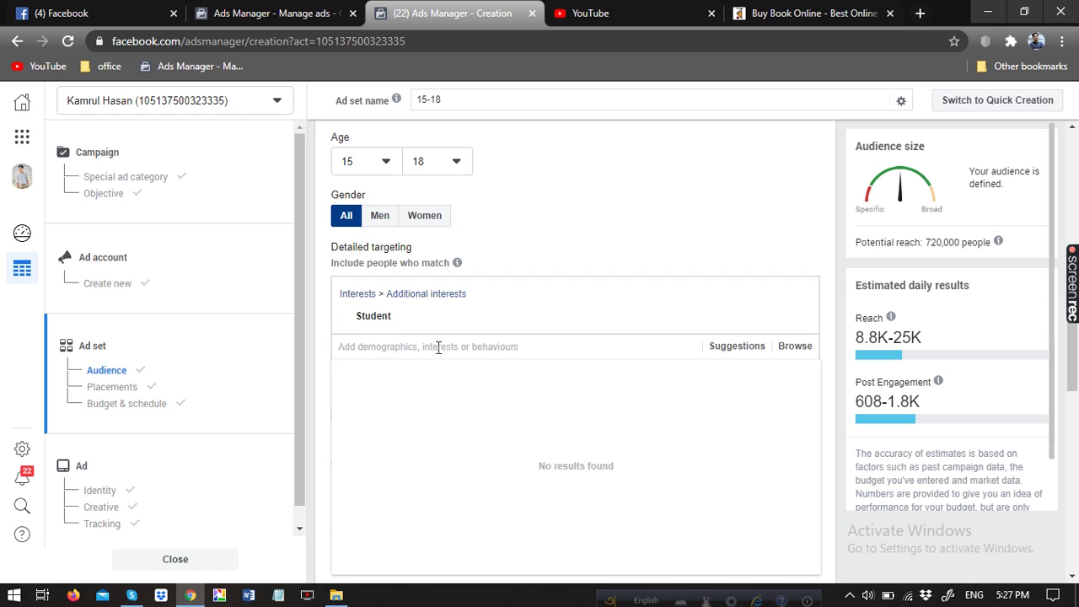
Include the education level "At high school" in the detailed targeting.
type("at")
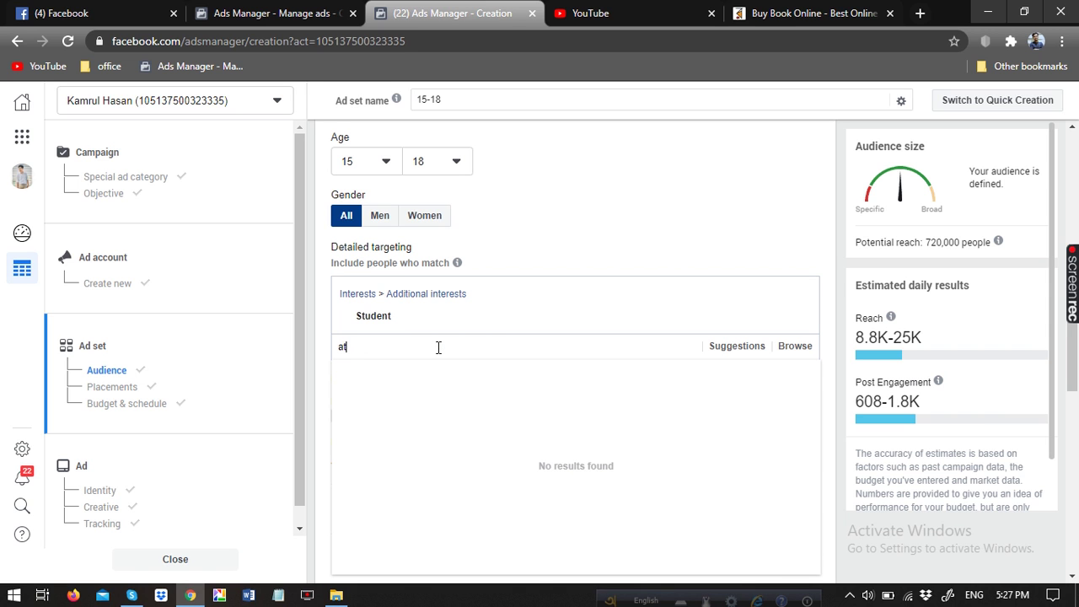
type(" hi")
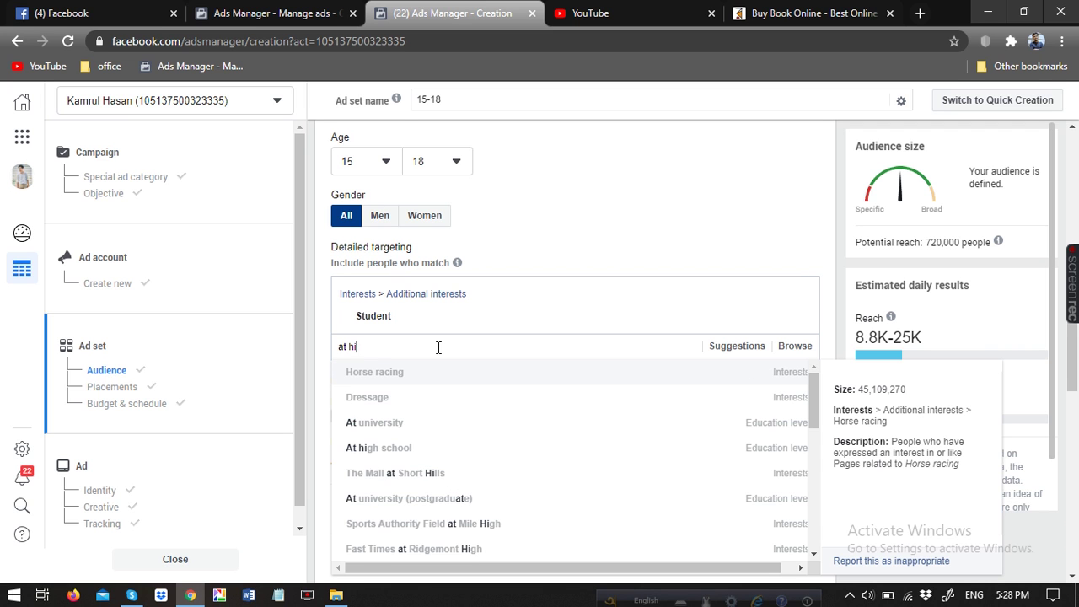
type("gh")
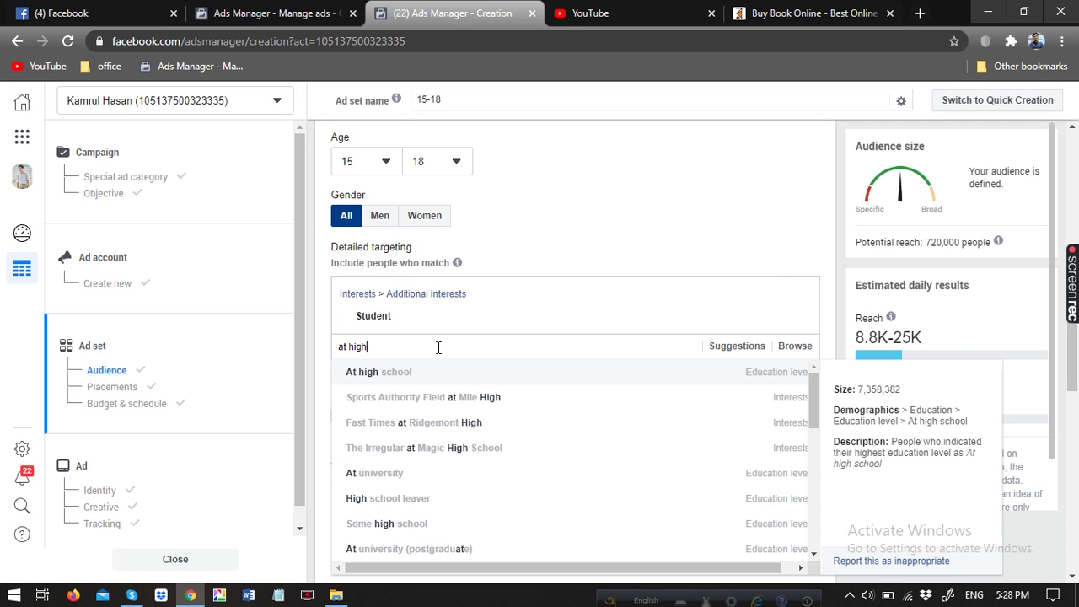
left_click(413, 372)
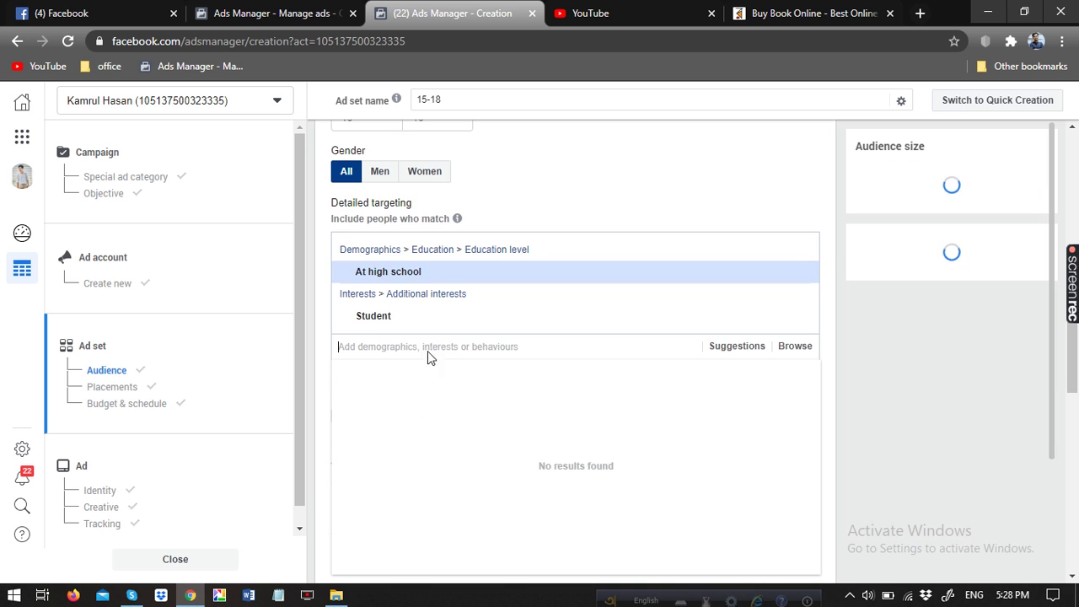
Include the education level "At university" and the reading interest Books in the detailed targeting.
type("at univer")
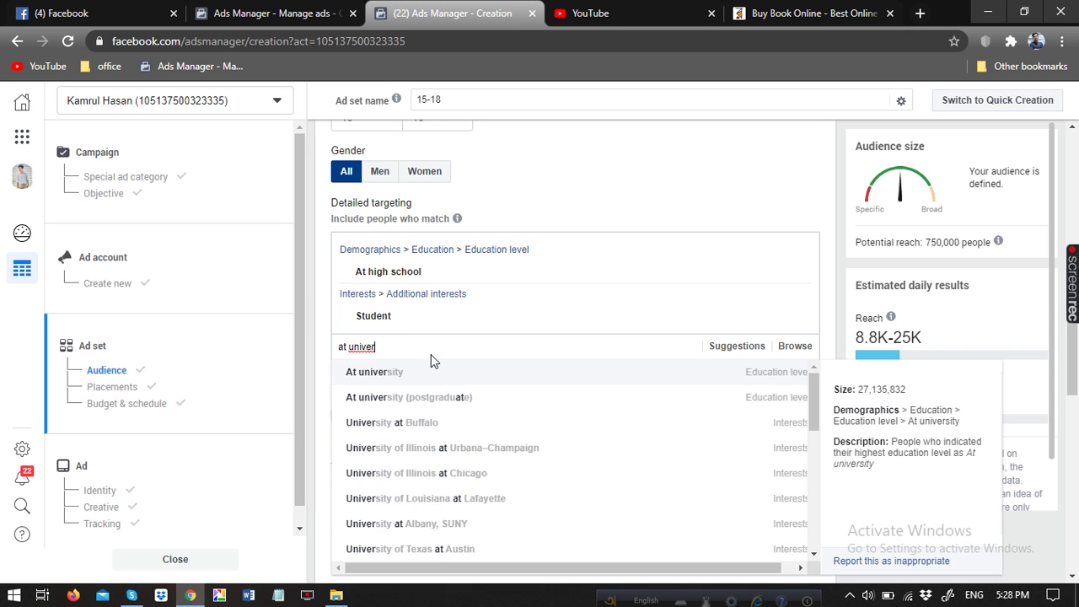
left_click(425, 376)
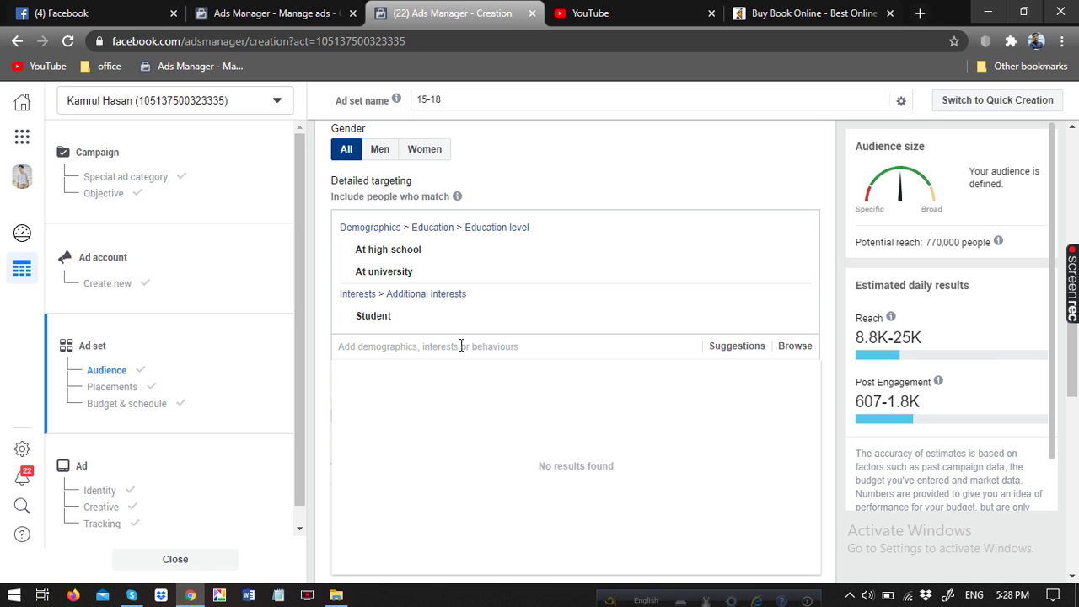
type("book")
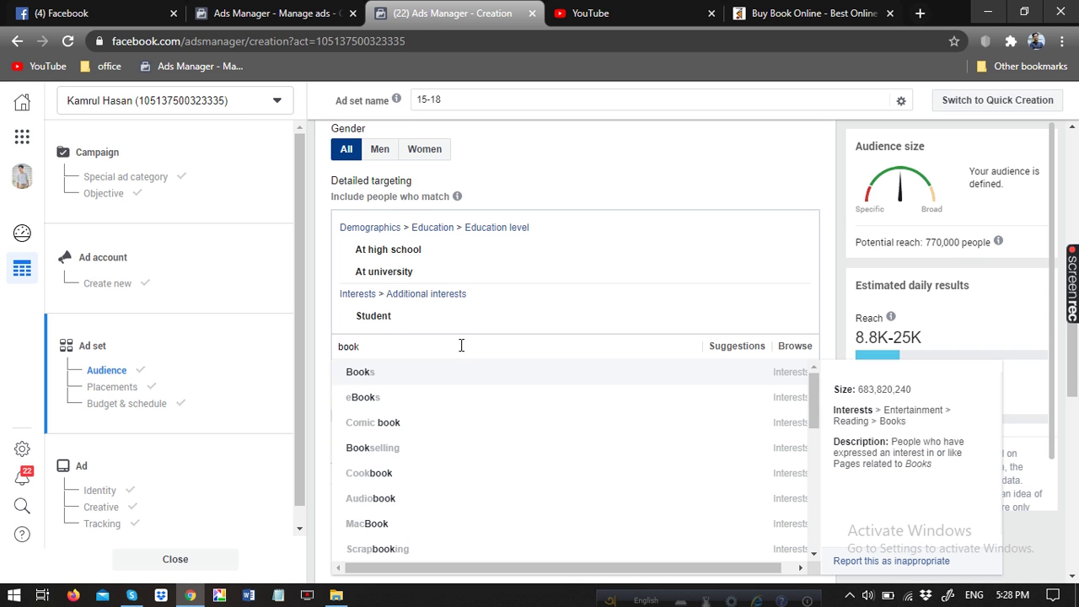
key("Return")
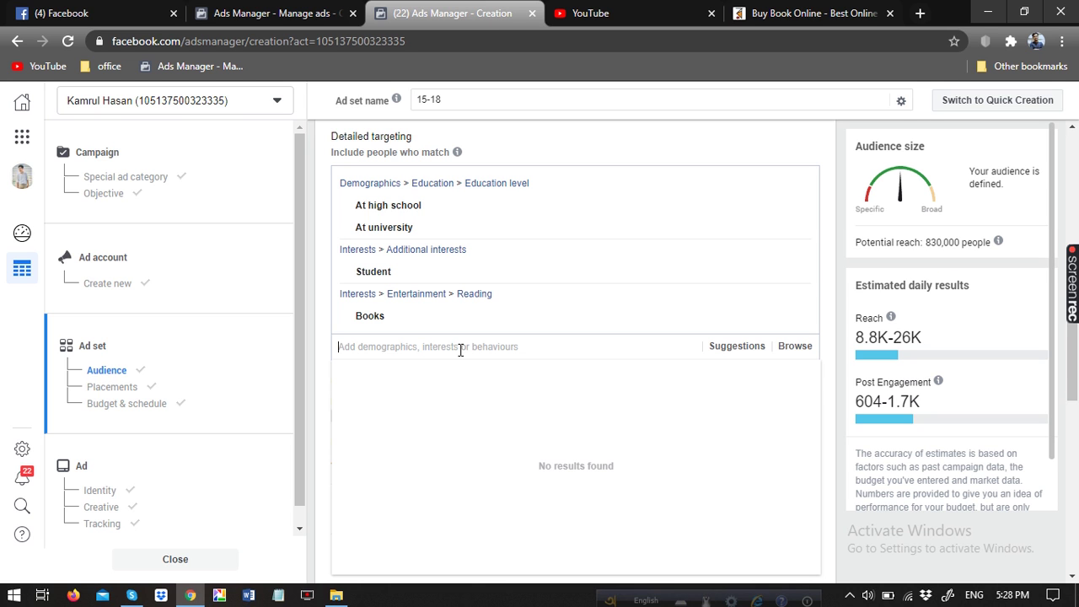
Try to find "cambrian college" among the detailed targeting options, and clear the search text.
type("cambrian college")
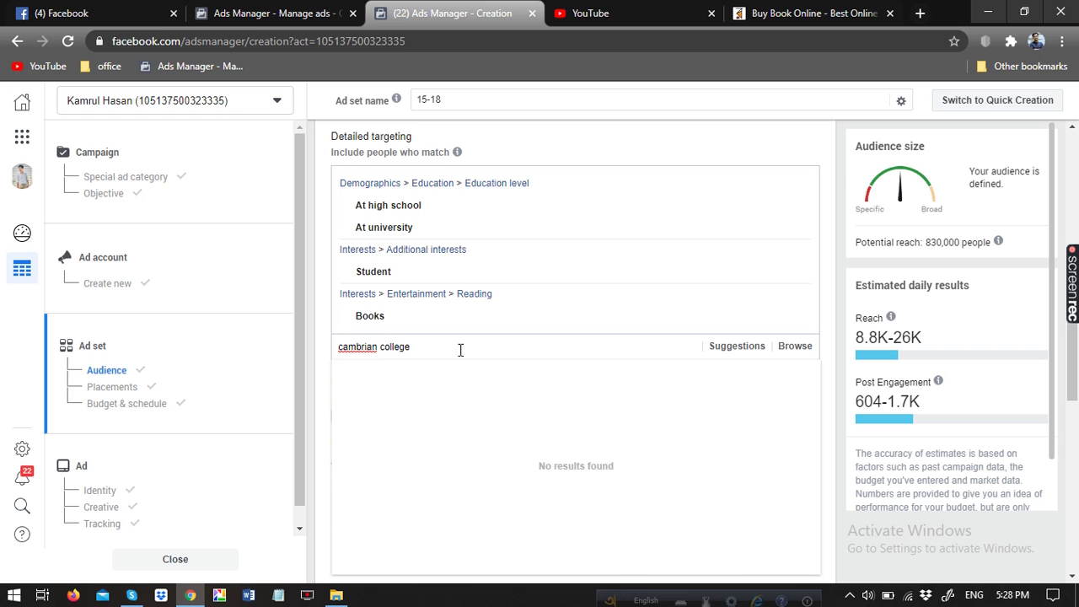
key("BackSpace")
key("BackSpace")
key("BackSpace")
key("BackSpace")
key("BackSpace")
key("BackSpace")
key("BackSpace")
key("BackSpace")
key("BackSpace")
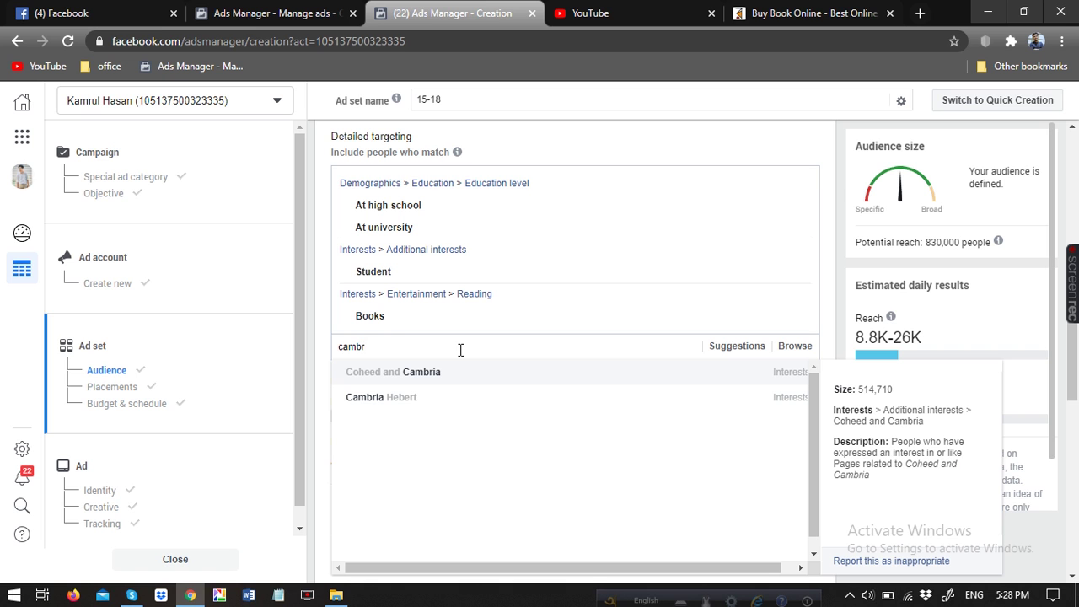
key("BackSpace")
key("BackSpace")
key("BackSpace")
key("BackSpace")
key("BackSpace")
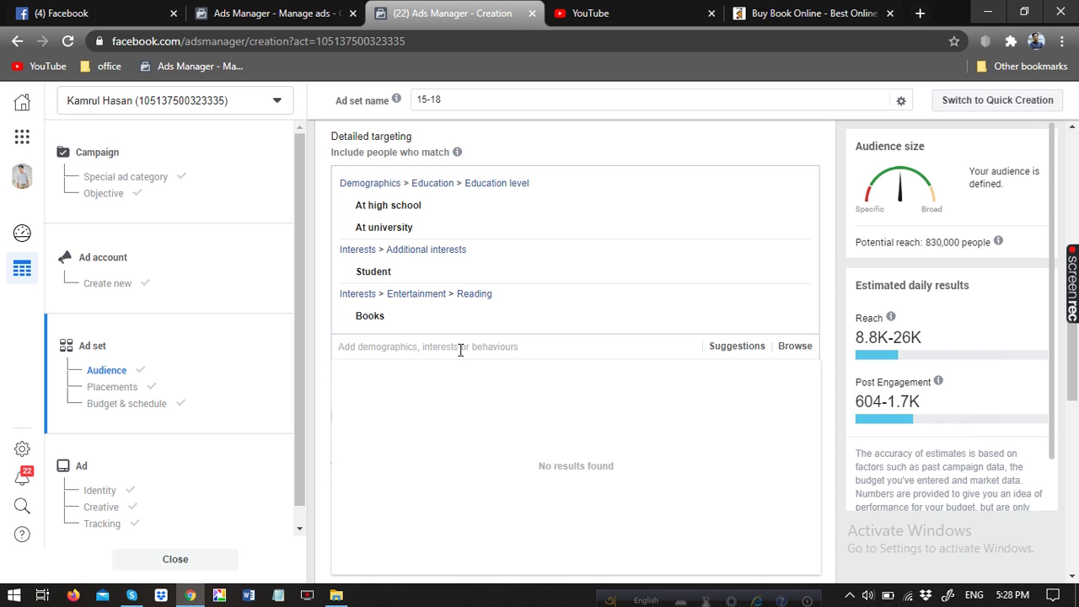
Include the school "Dhaka College -ঢাকা কলেজ." and the interest University of Dhaka in the detailed targeting.
type("dhaka college")
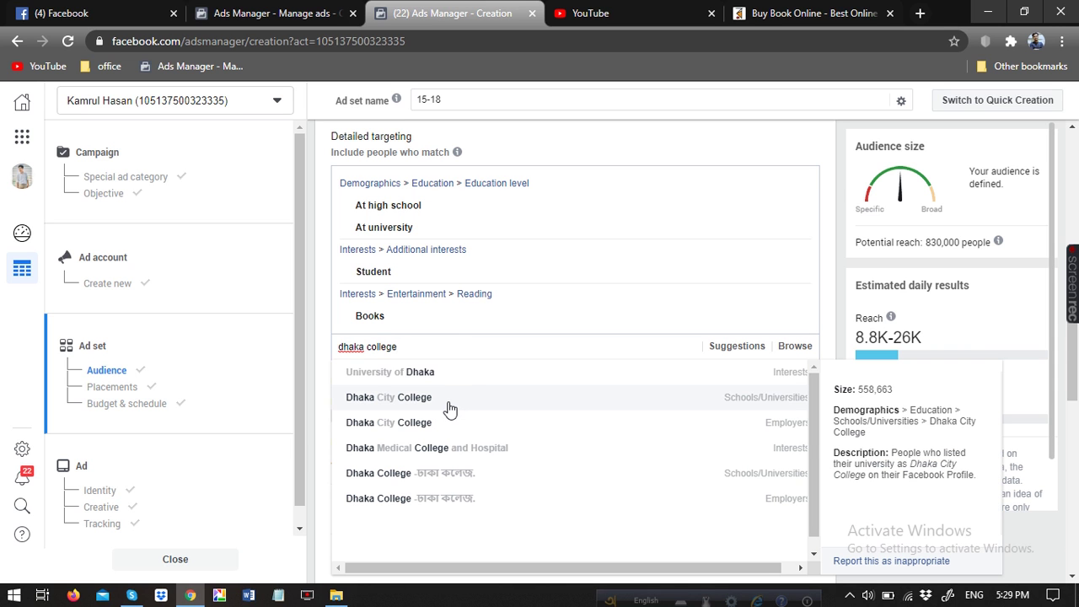
left_click(436, 486)
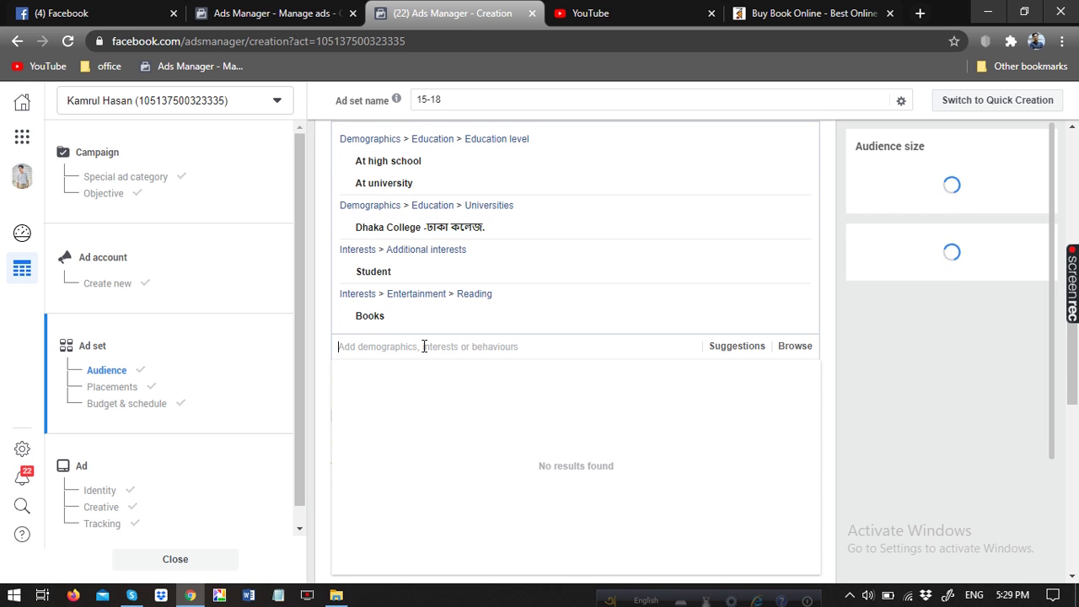
type("dhaka university")
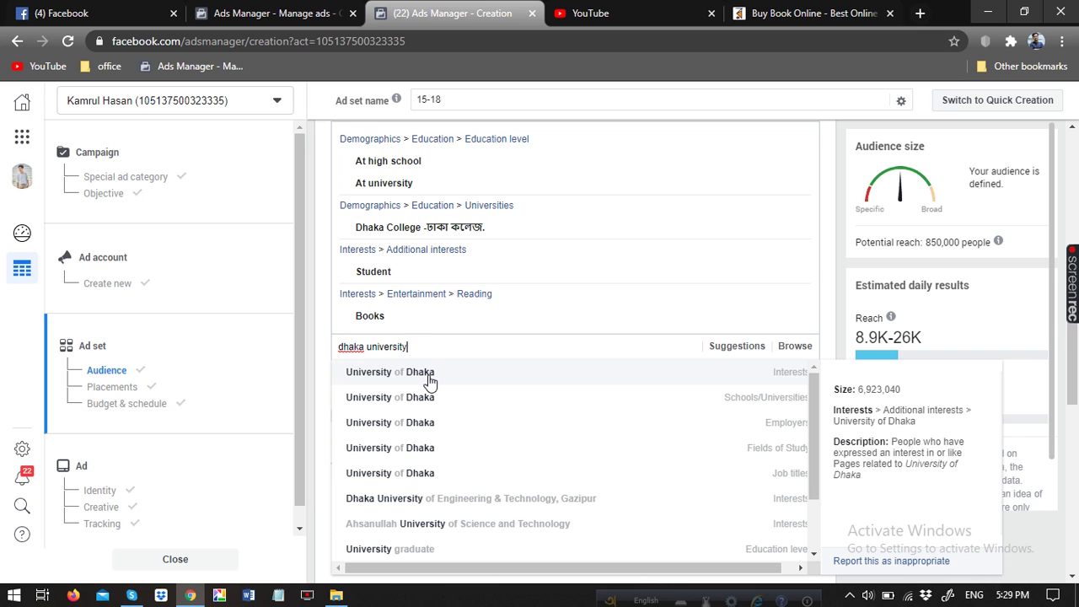
left_click(429, 376)
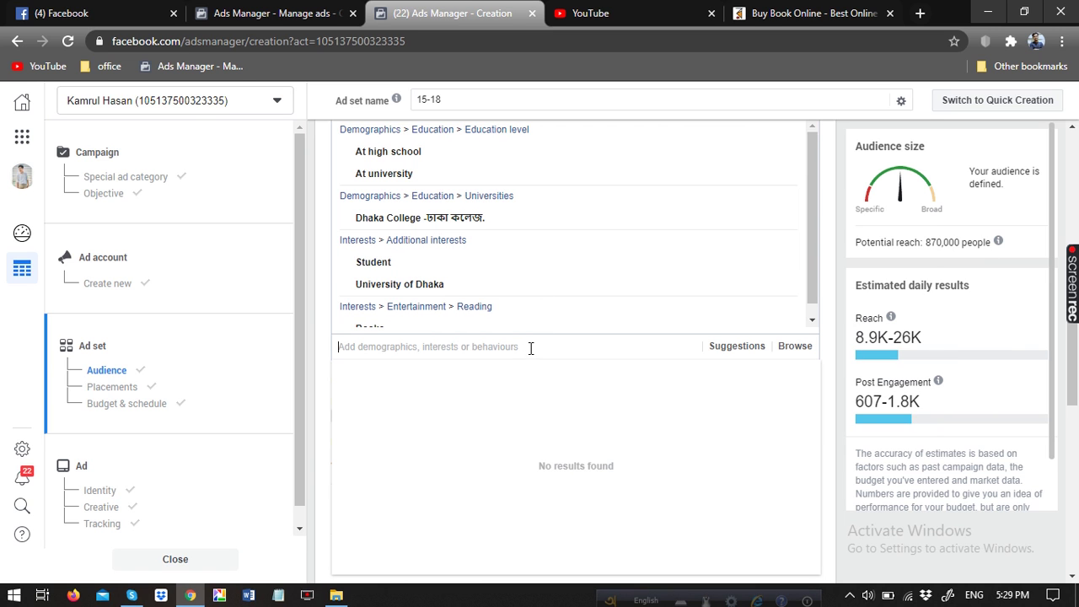
Include the interests Cricket and Music in the detailed targeting.
type("cricket")
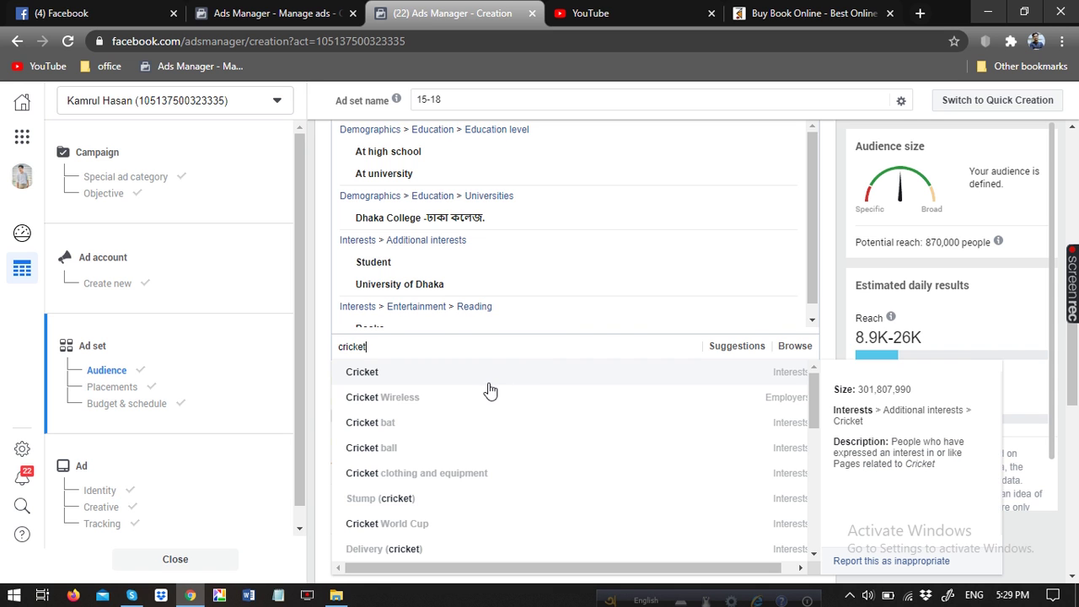
left_click(479, 382)
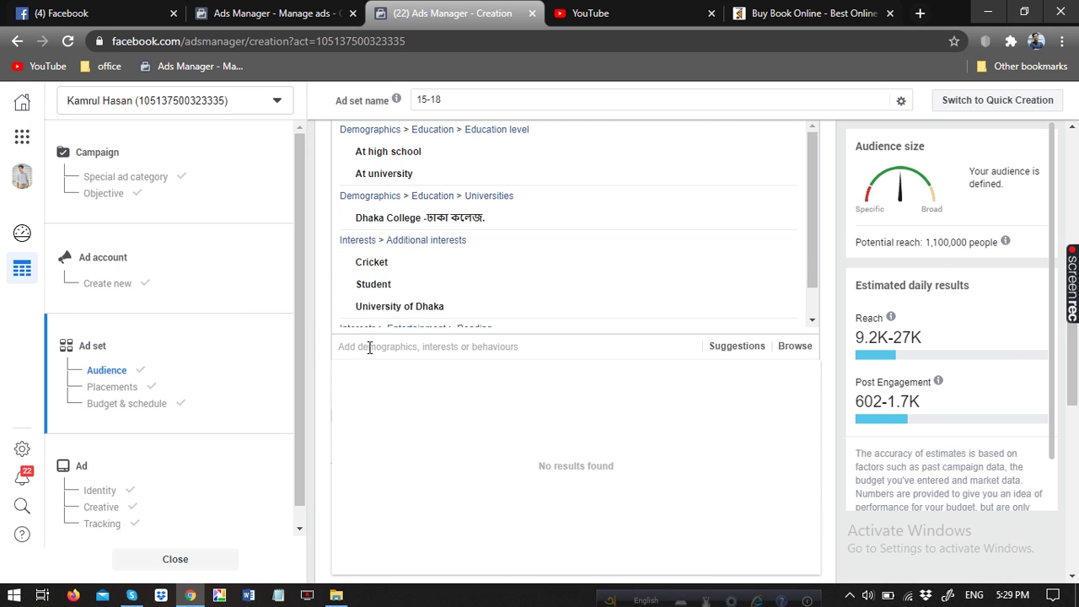
type("music")
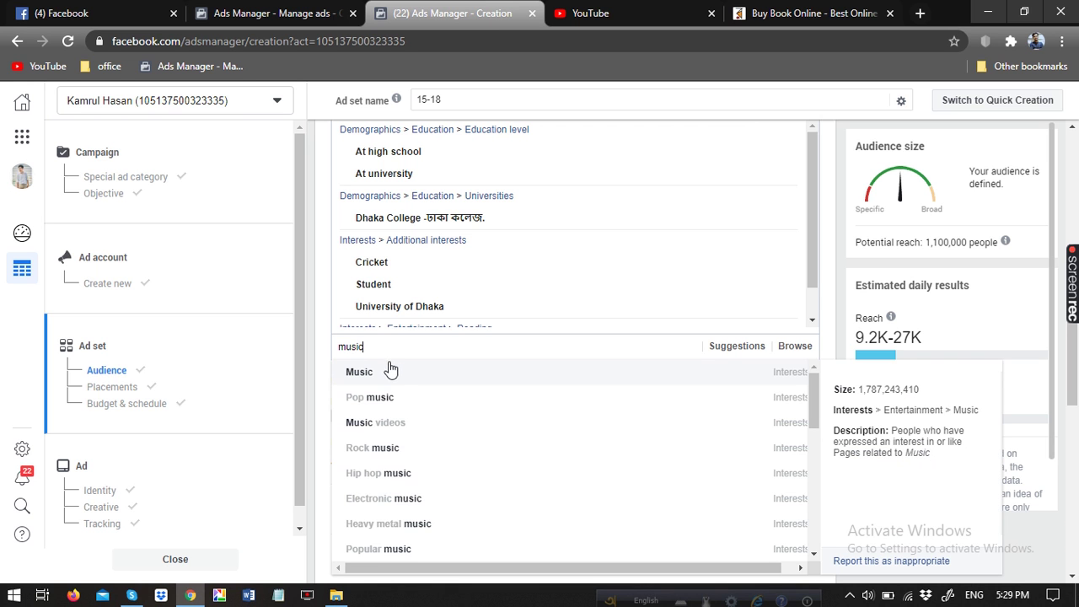
left_click(392, 374)
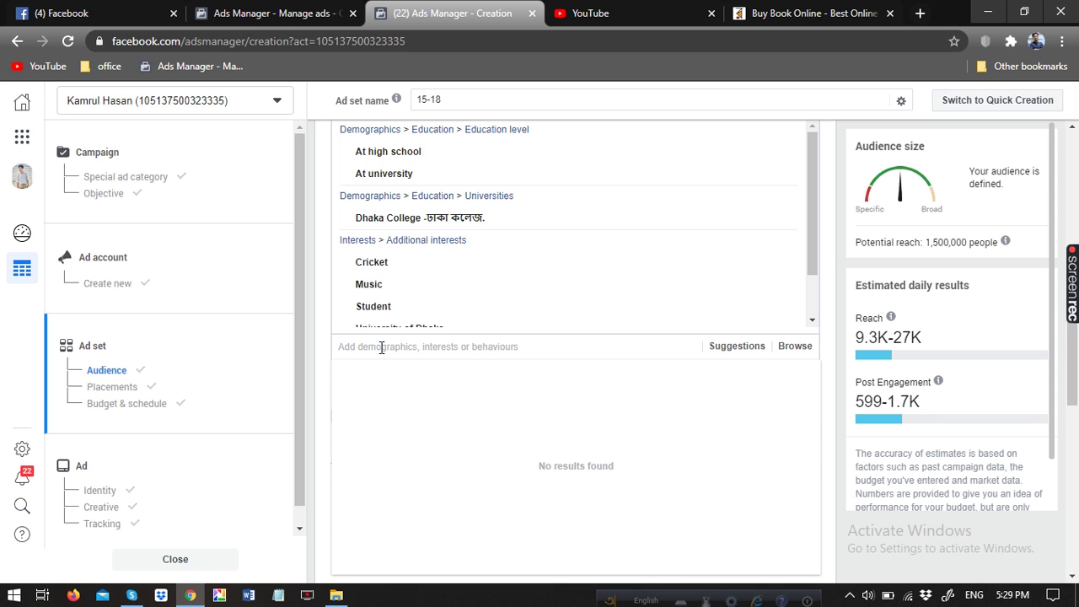
Search the detailed targeting options for "oniline".
type("onli")
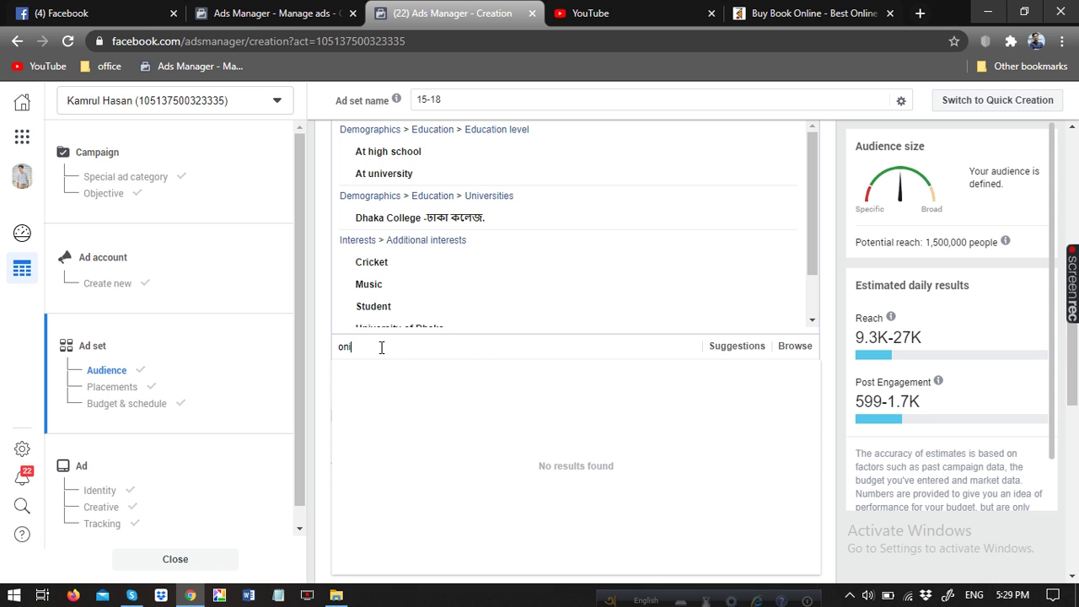
type("ne")
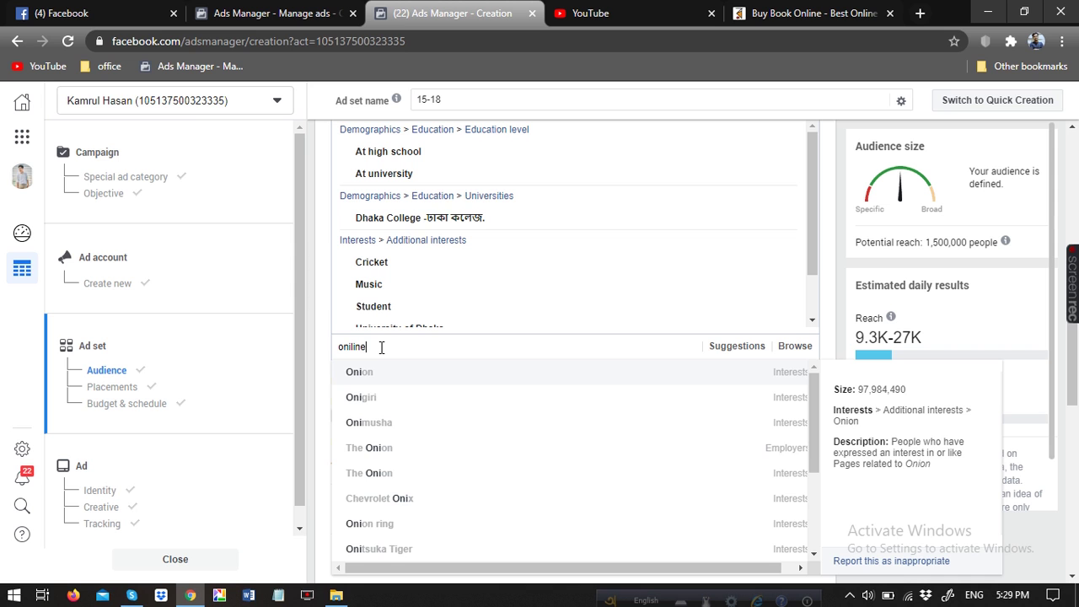